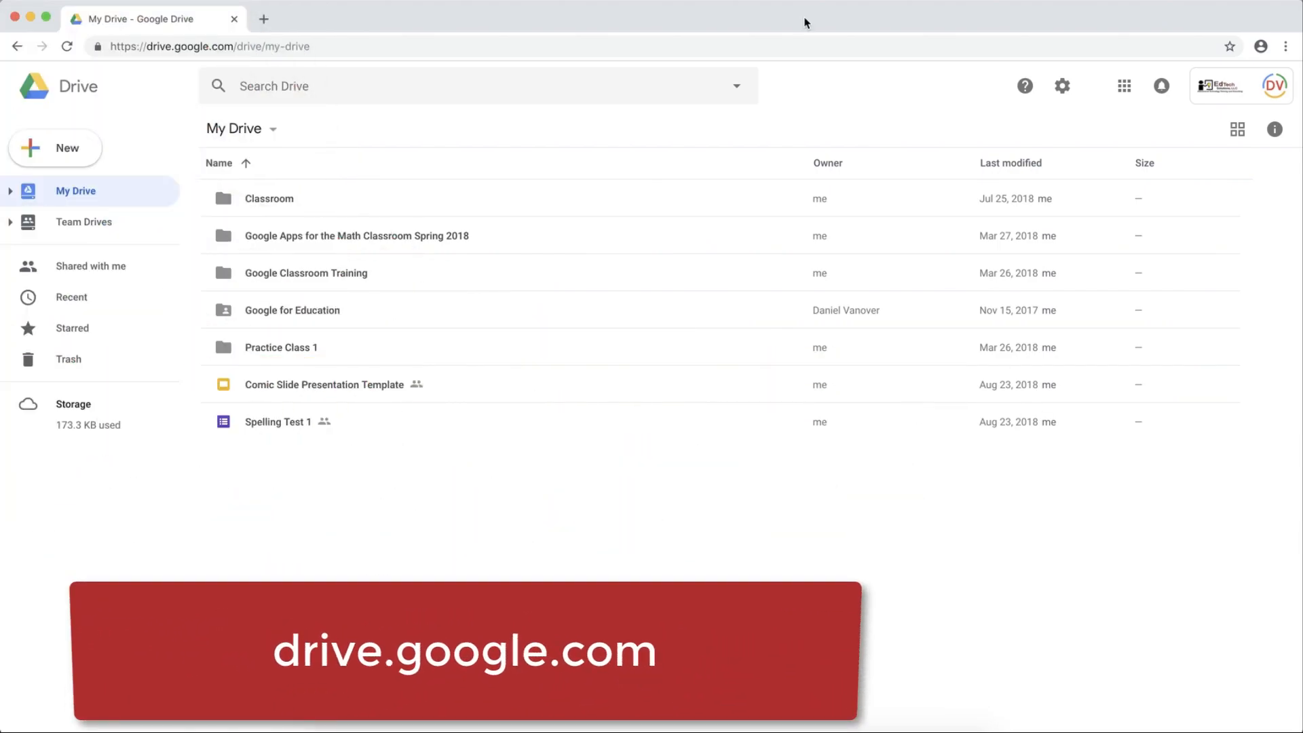
Create a folder named "Google Forms Test" in My Drive and open it.
click(41, 149)
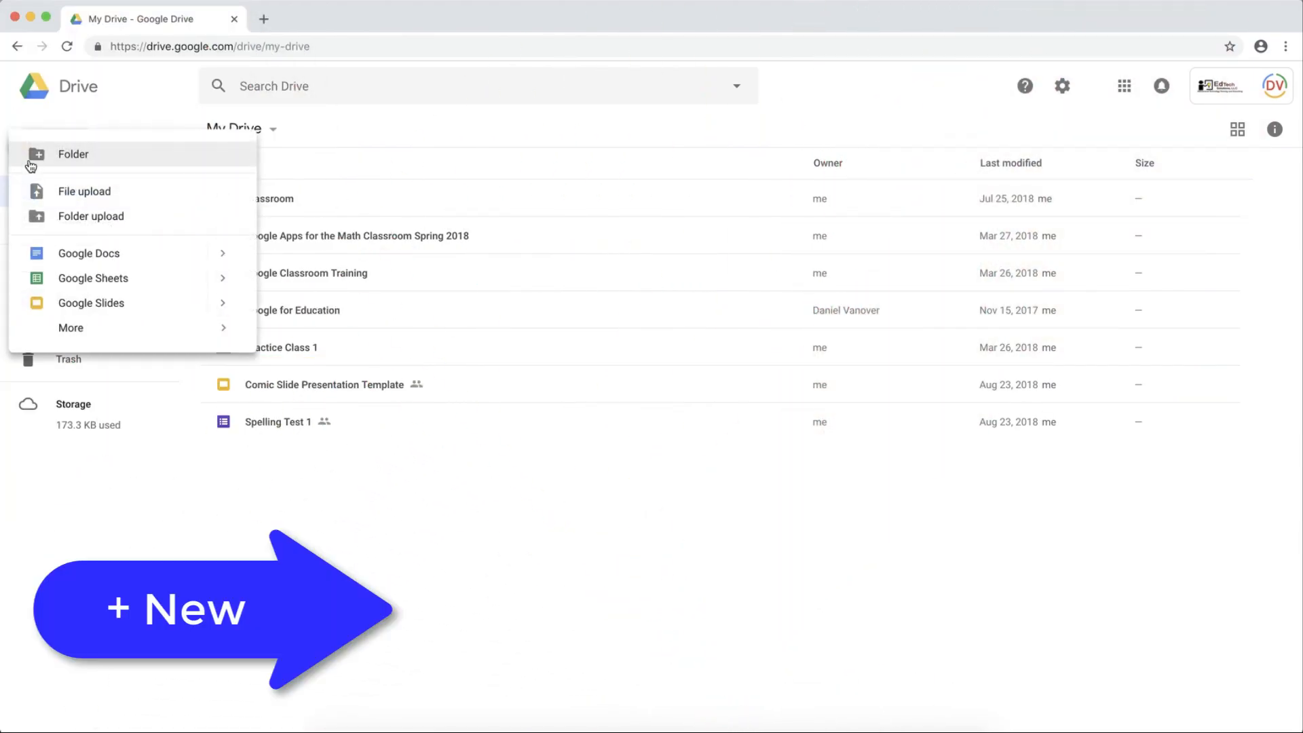
click(71, 163)
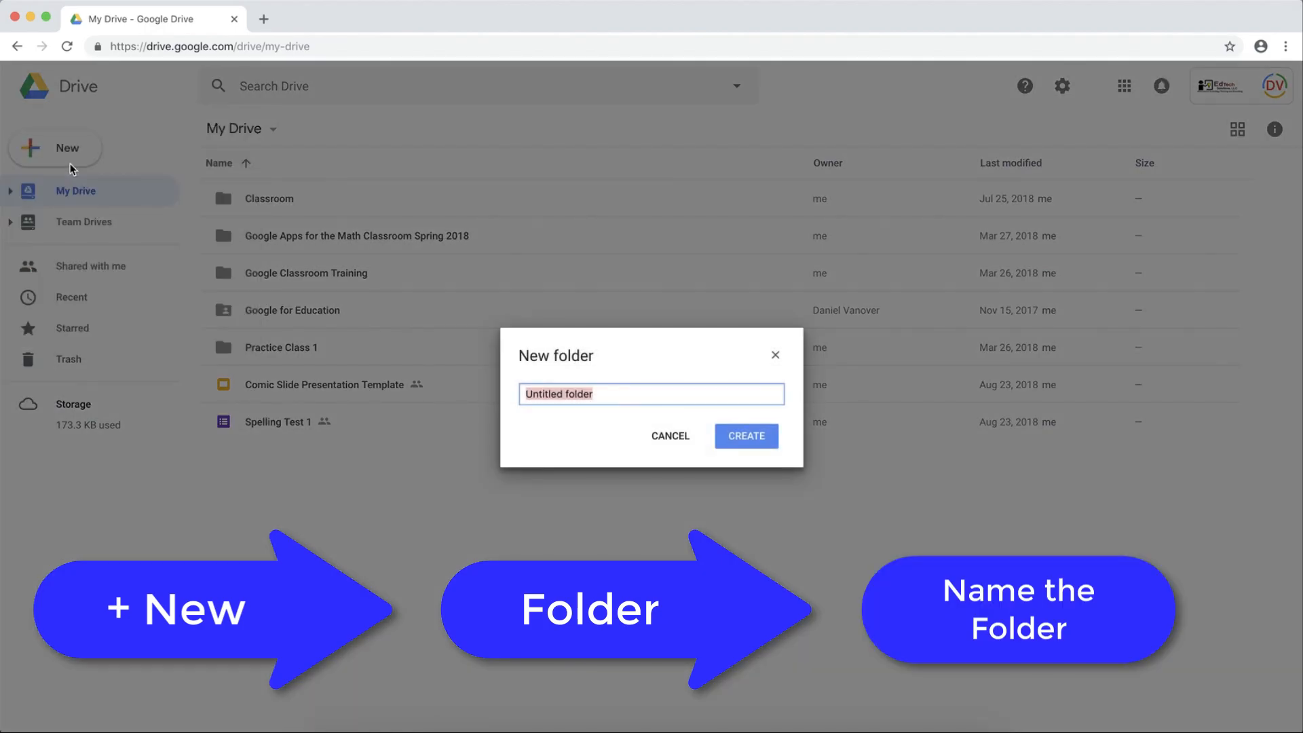
text(Google Forms Test)
key(Return)
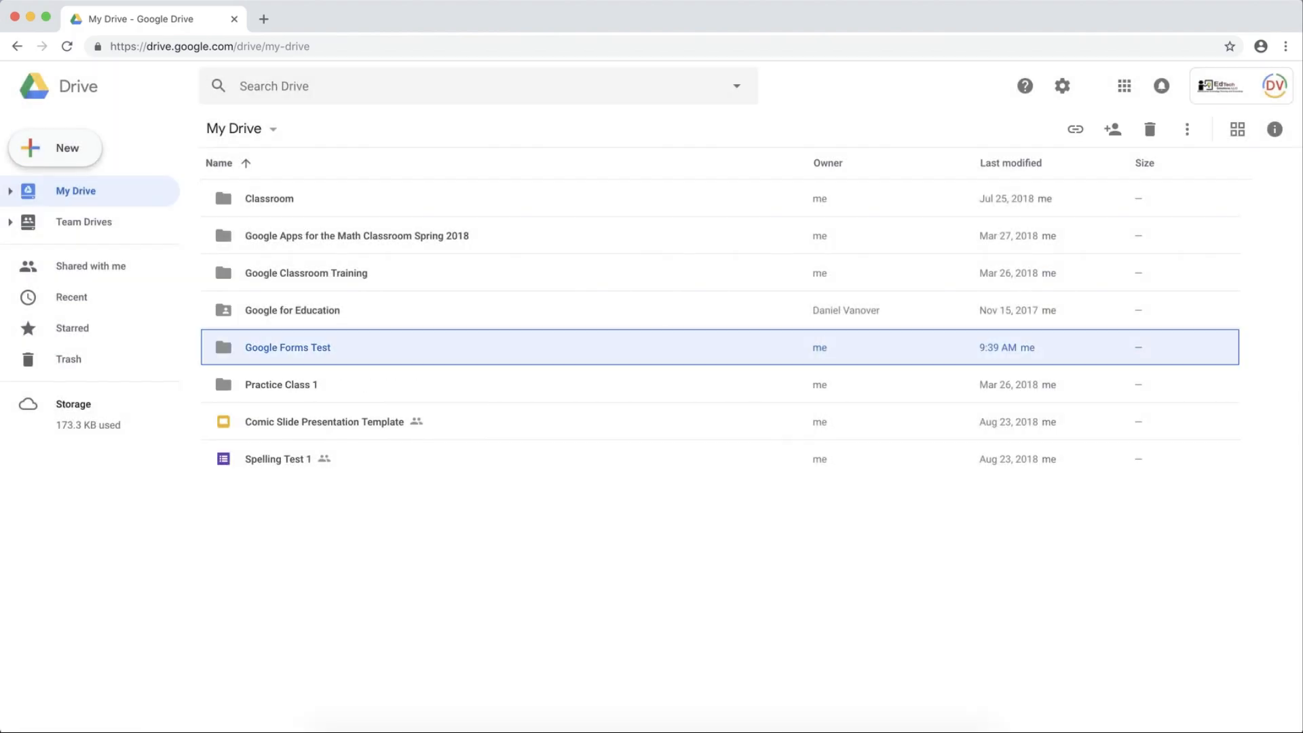
double_click(334, 354)
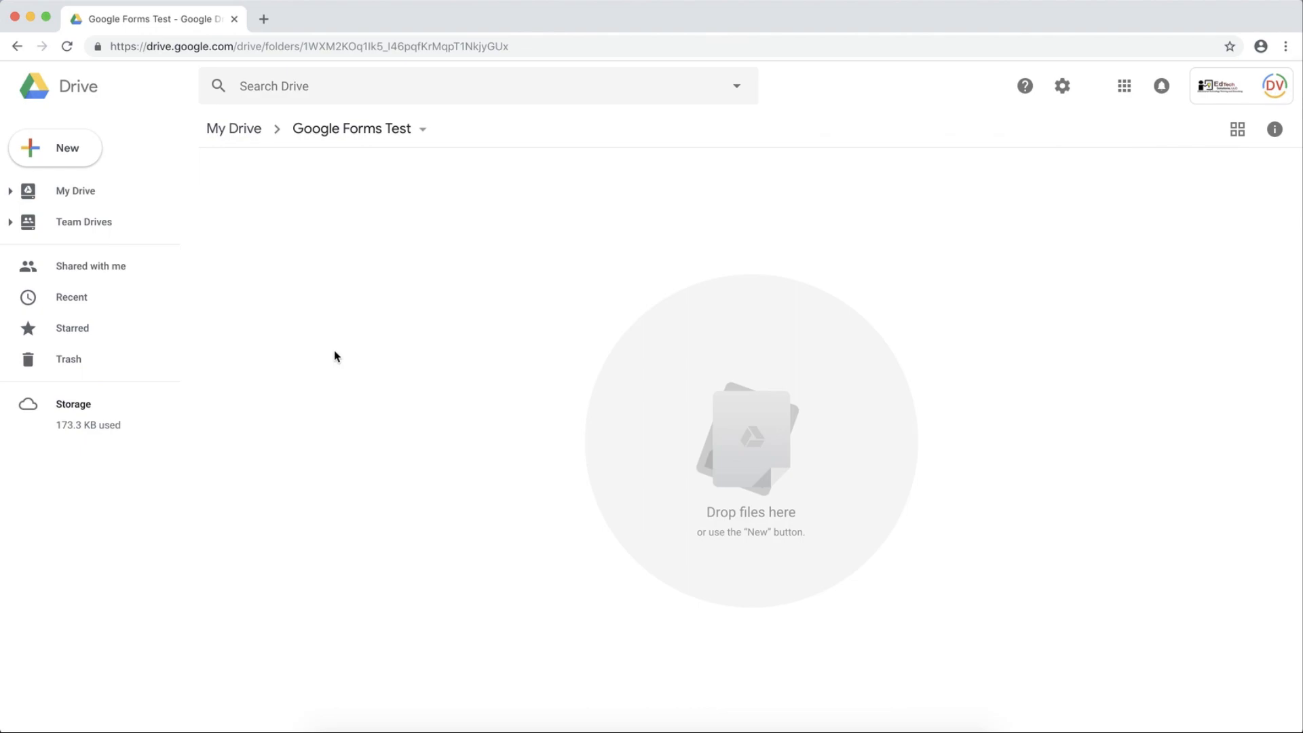
Create a blank Google Form inside the Google Forms Test folder.
click(60, 148)
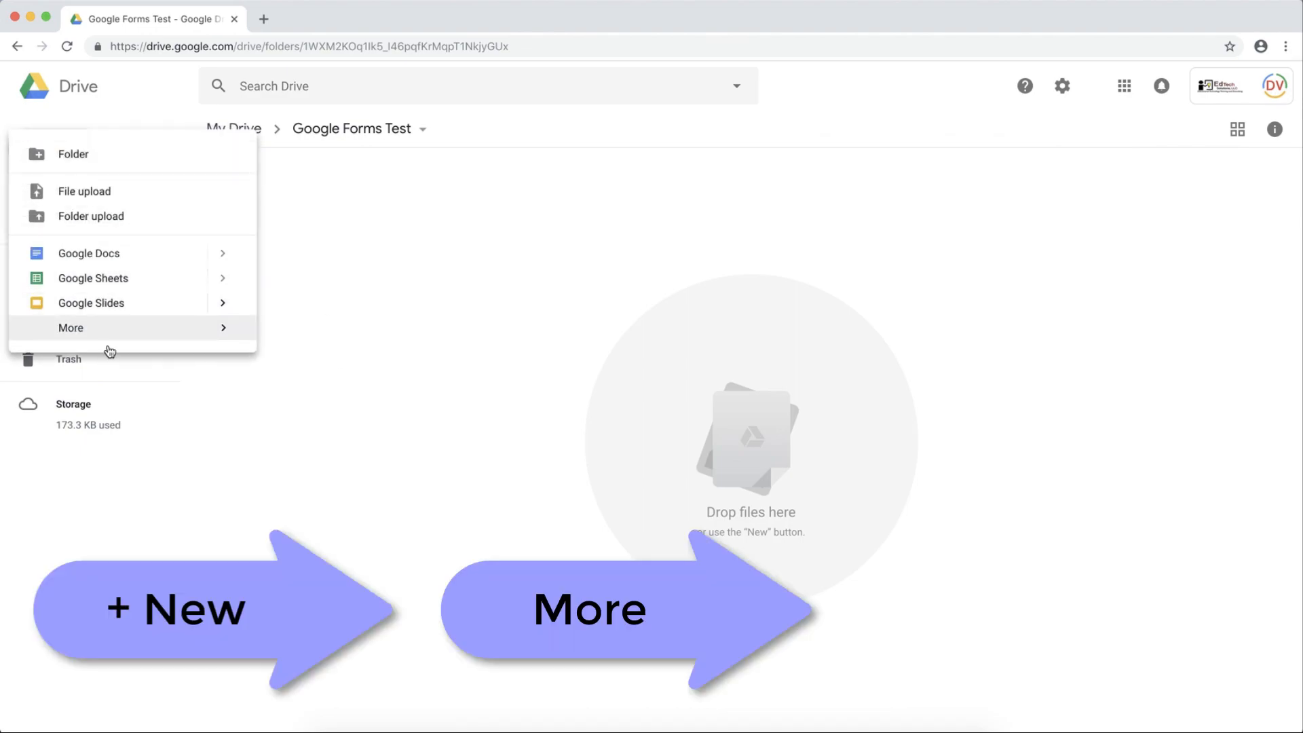
mouse_move(114, 339)
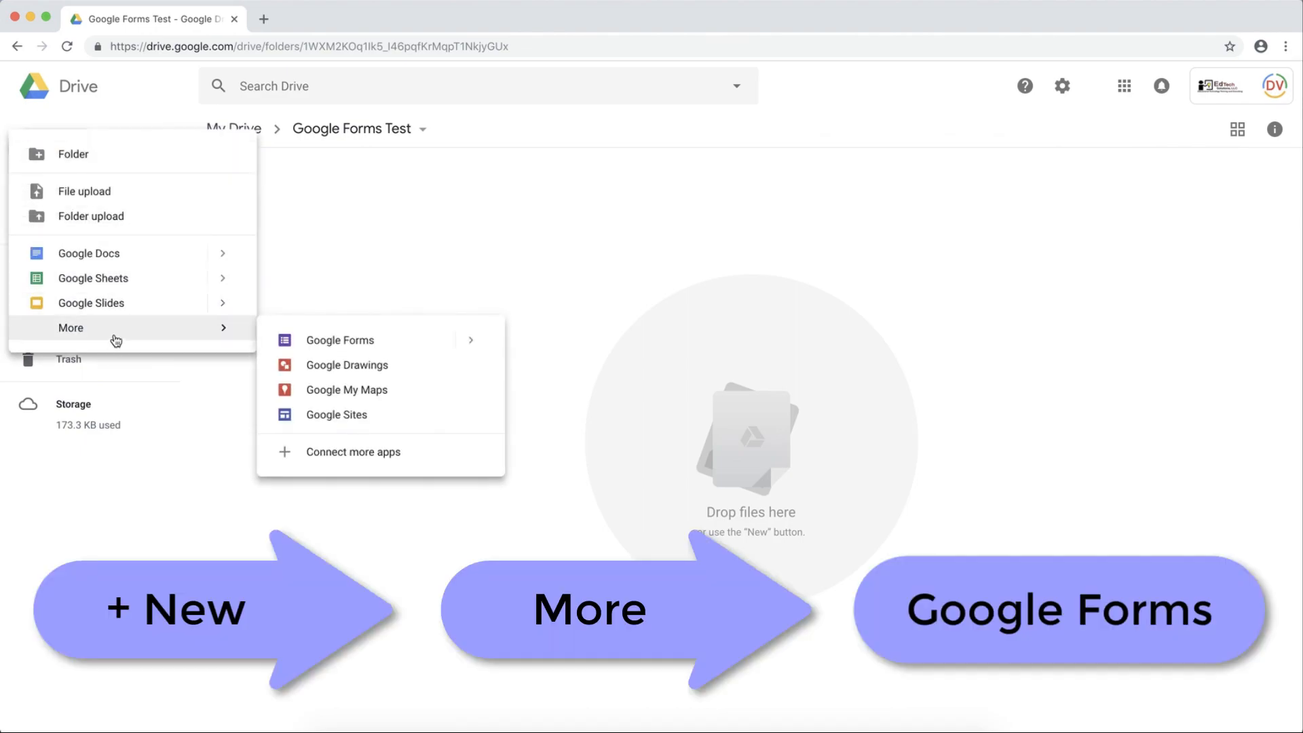
click(305, 342)
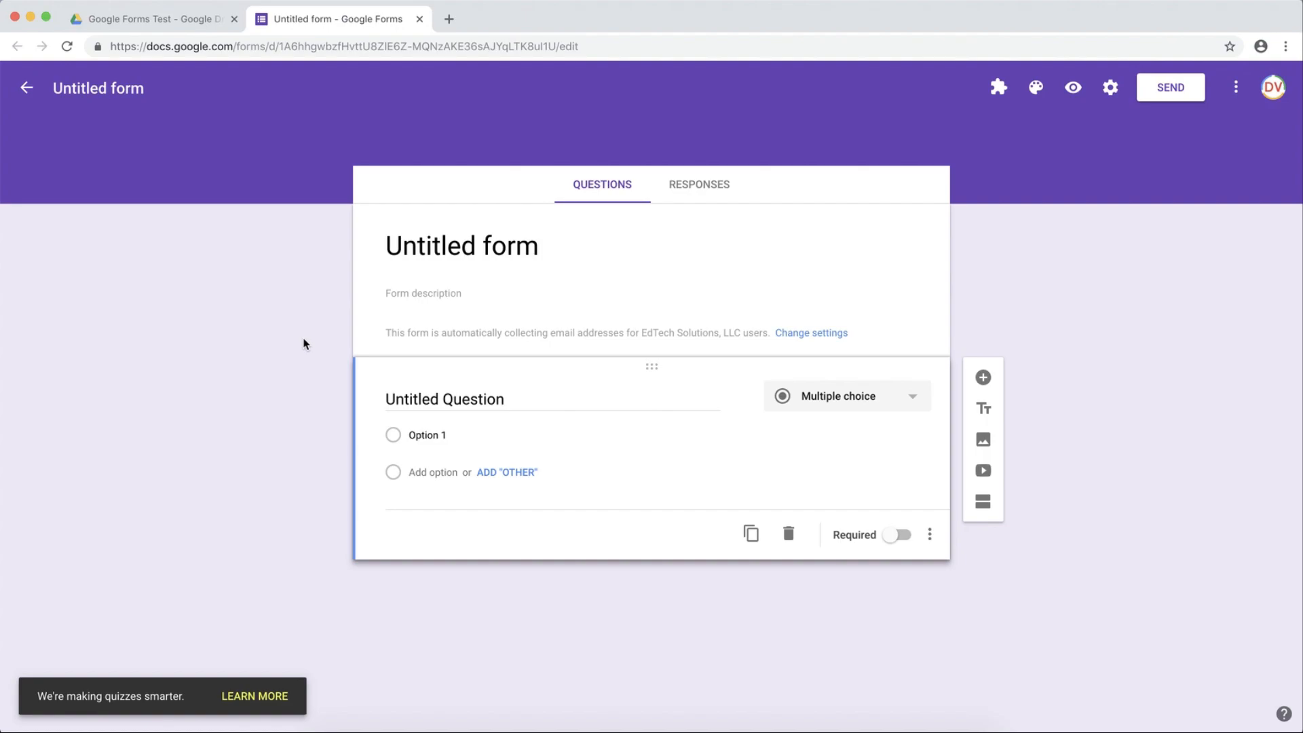
Title the form "Test" and give the form file the same name.
click(509, 255)
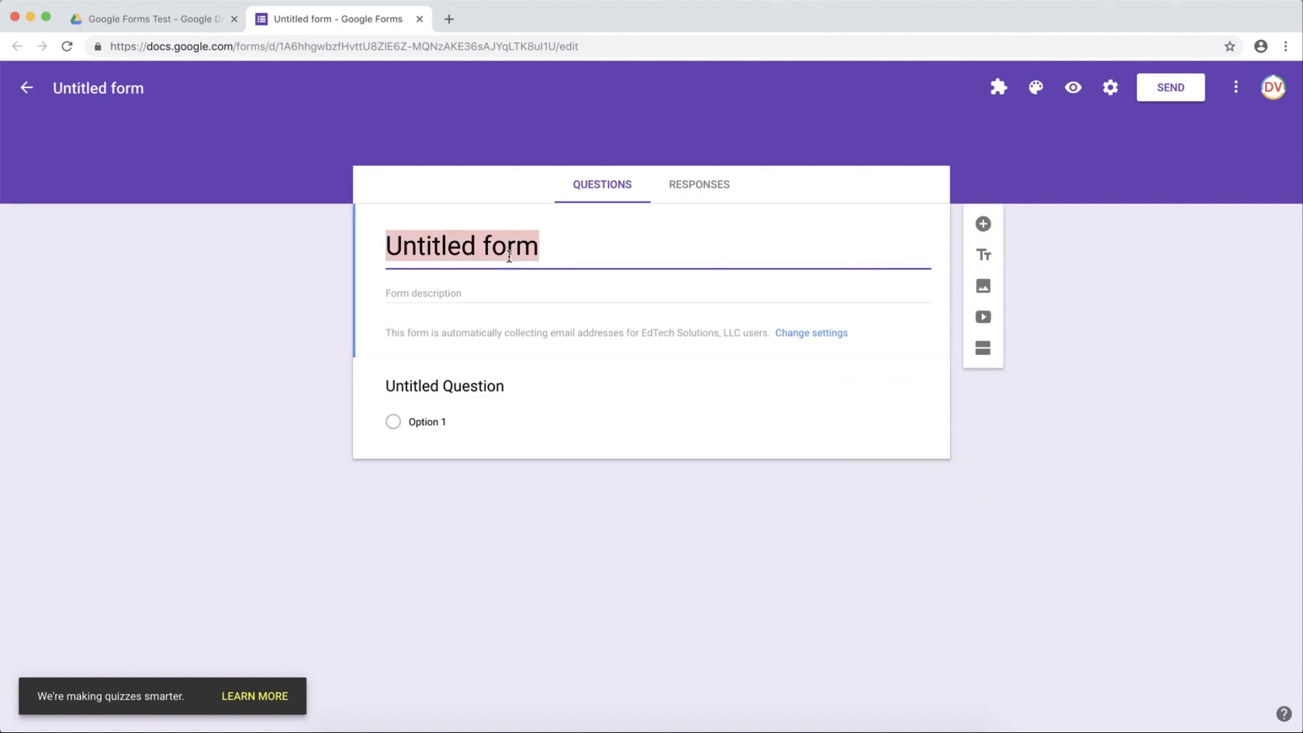
text(Test)
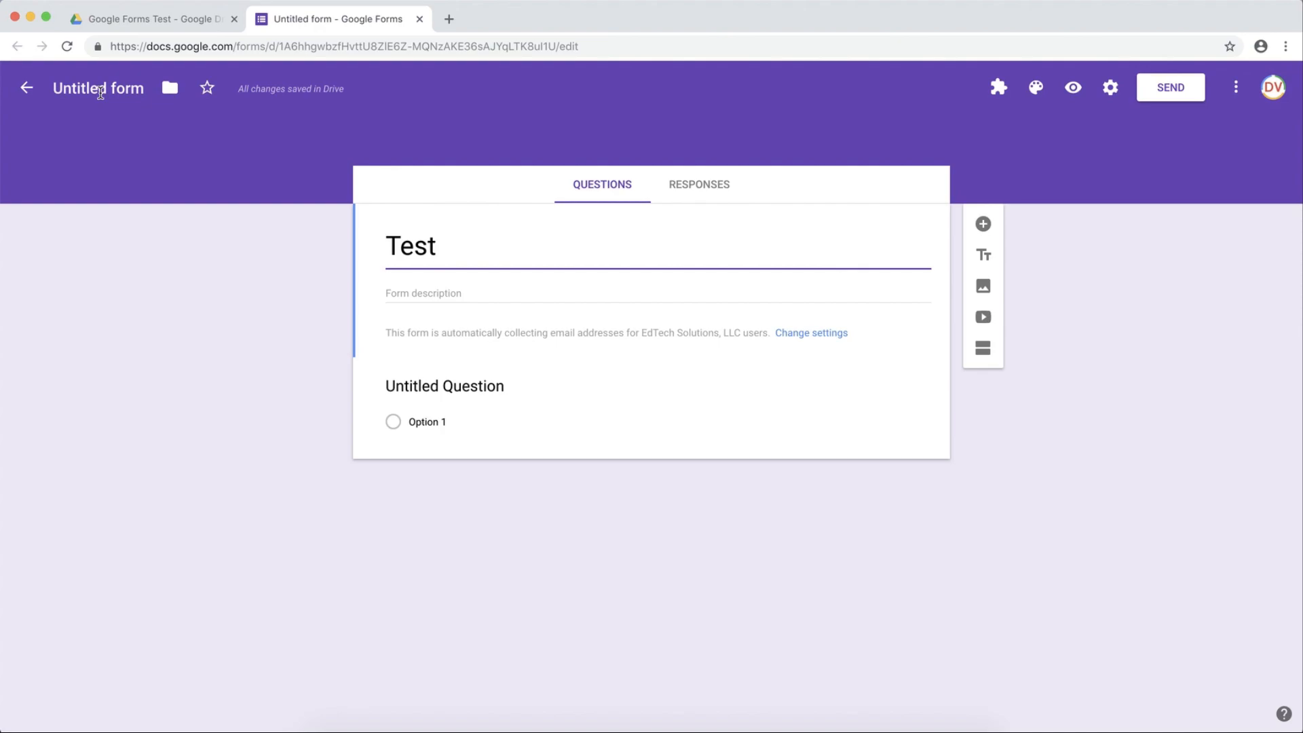
click(101, 93)
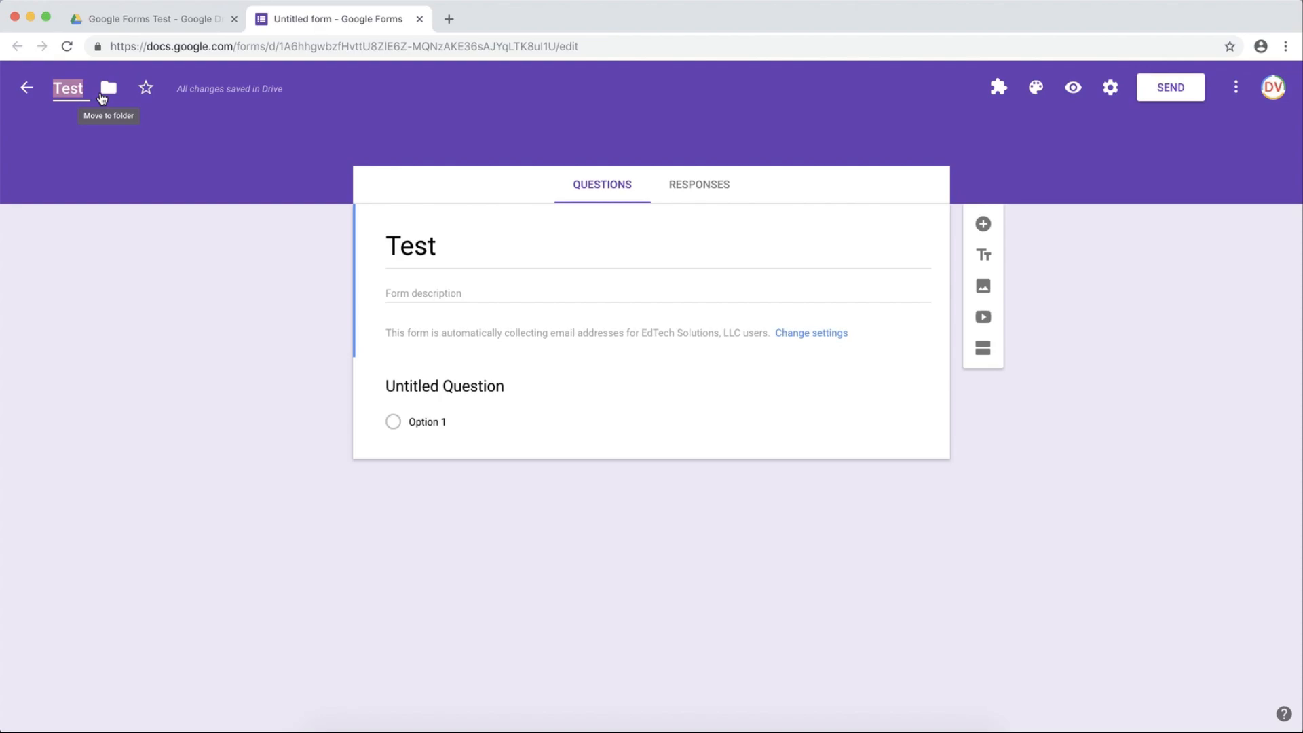
click(212, 352)
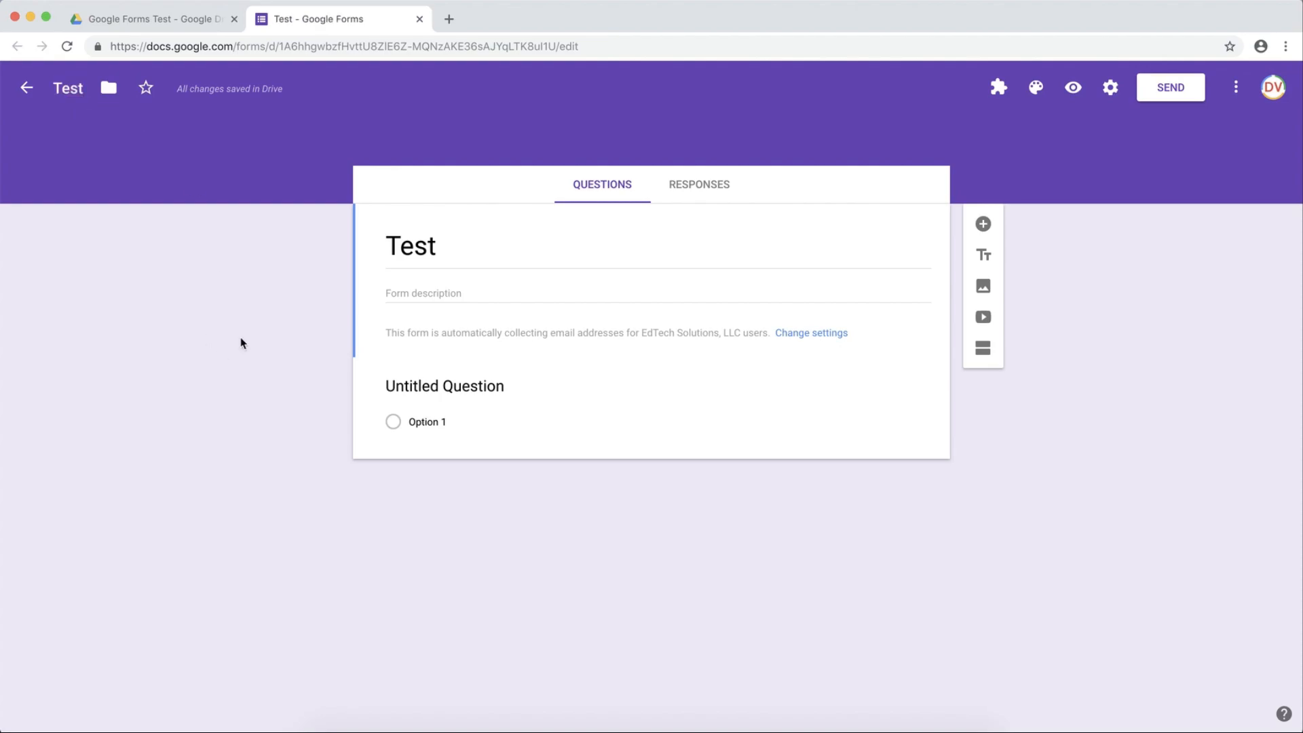
Turn the untitled first question into a required short-answer question titled "Name".
click(470, 293)
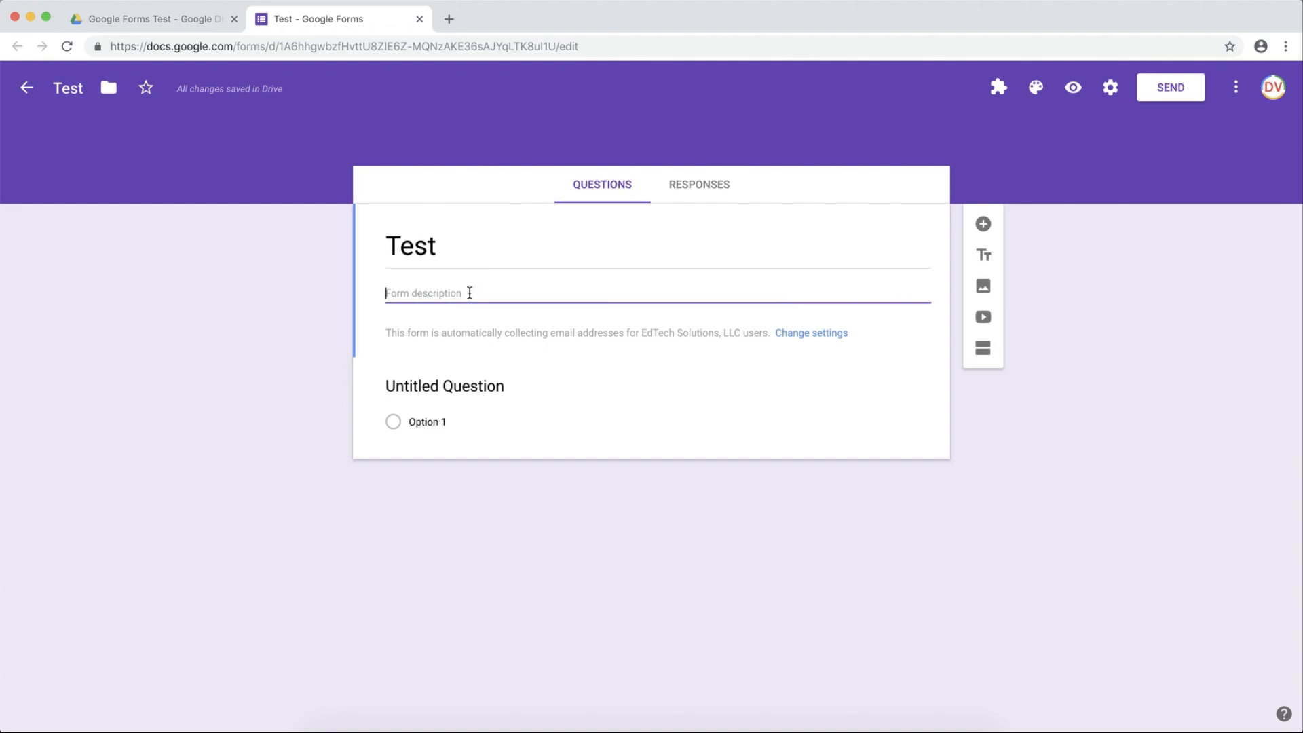
click(497, 399)
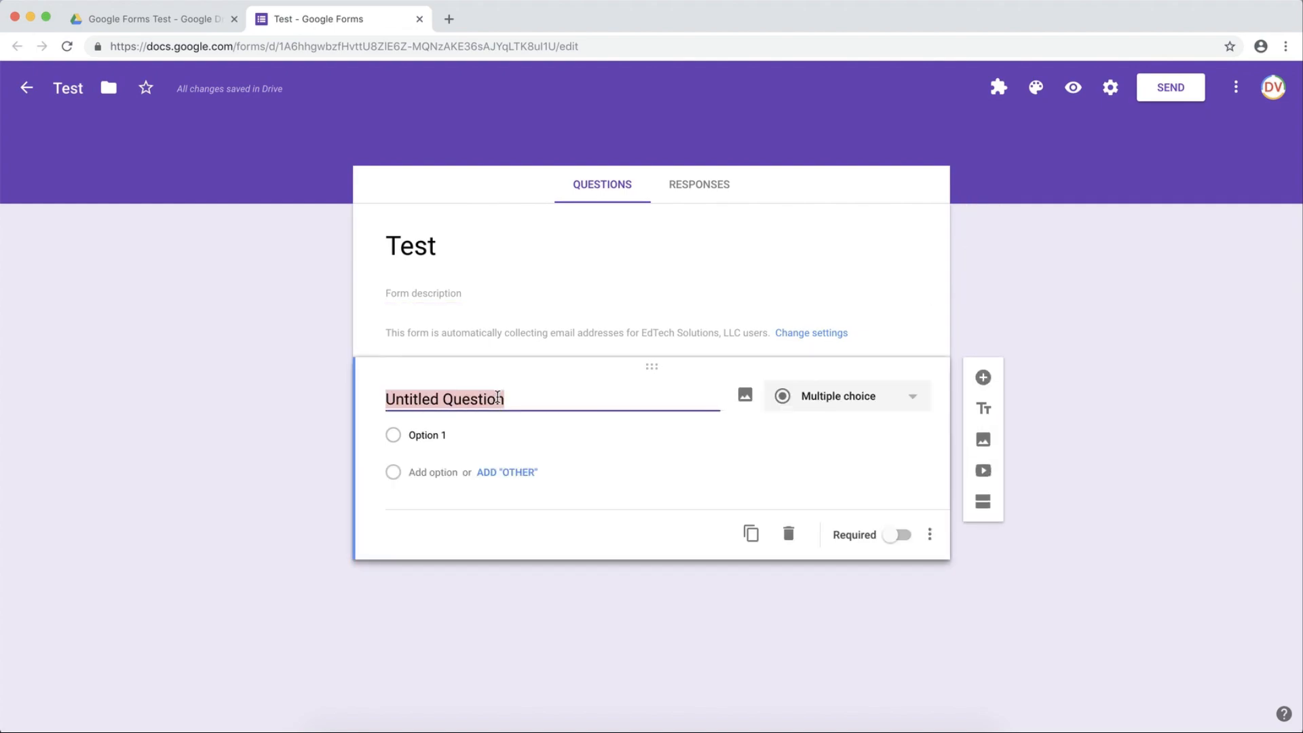
text(Name)
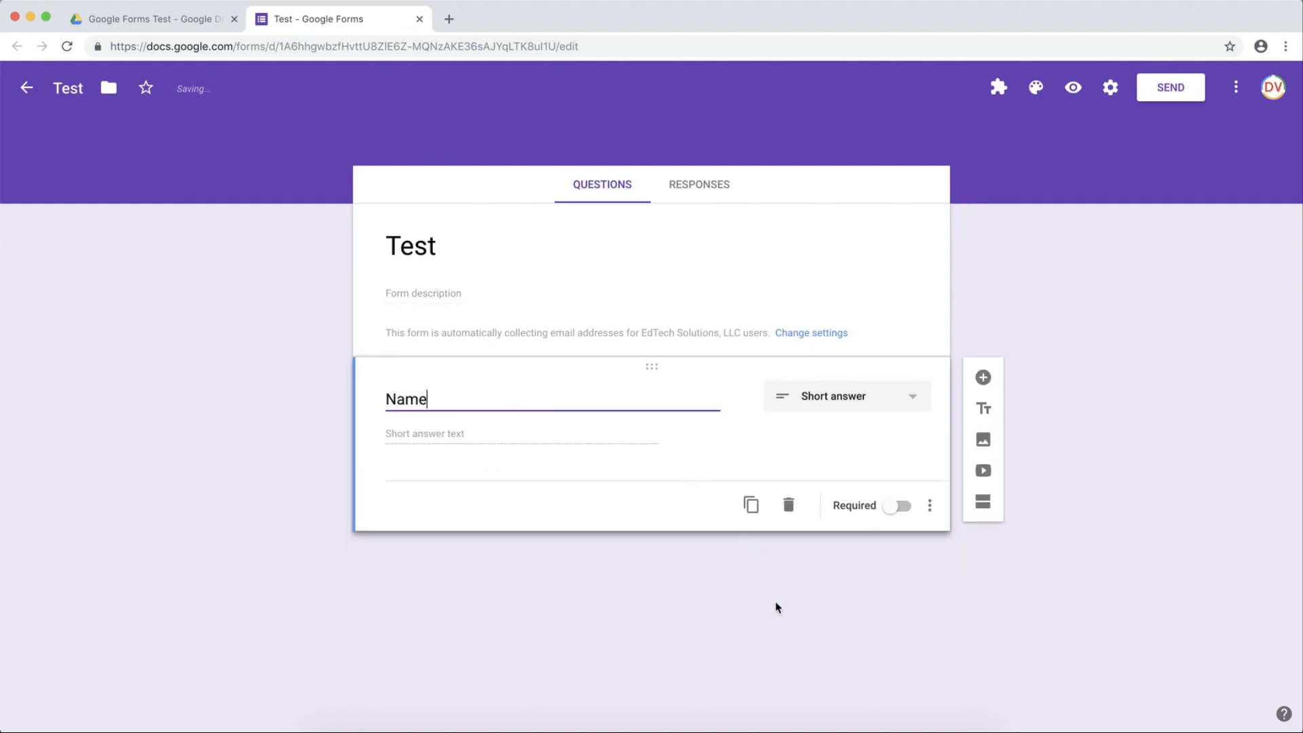
click(894, 508)
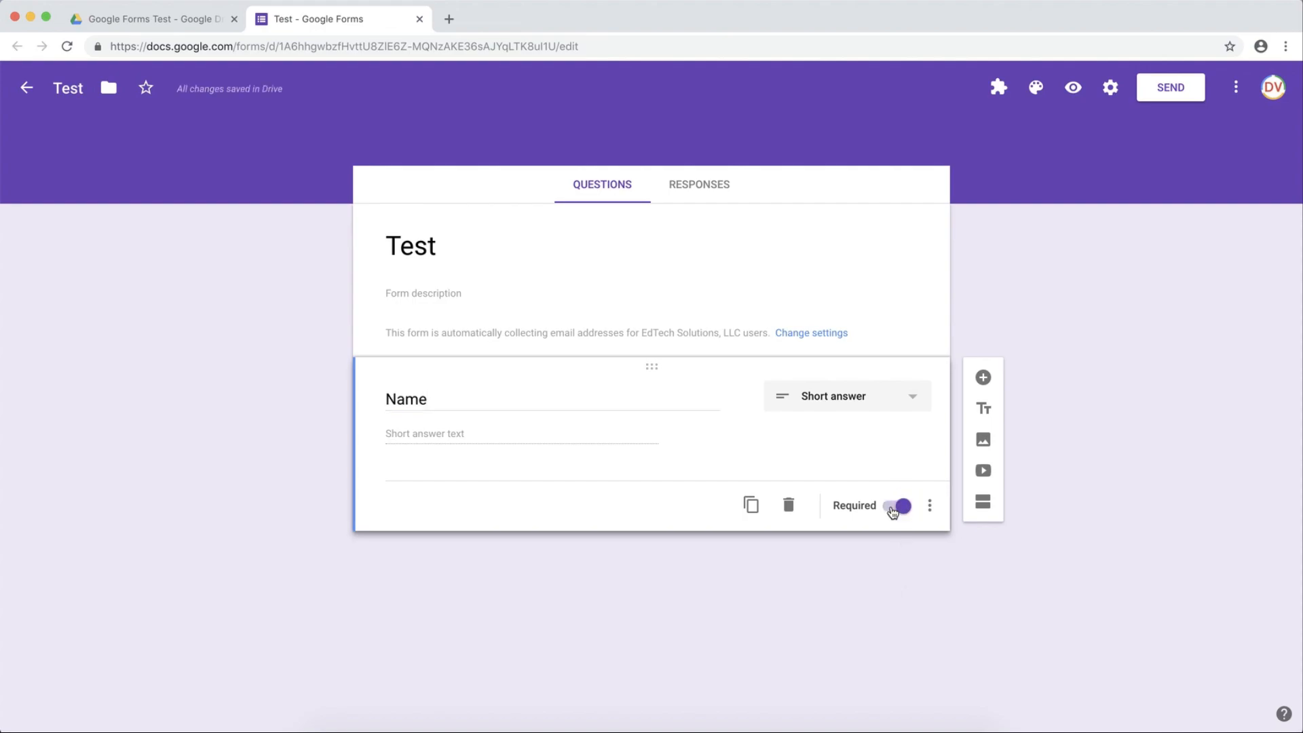
Add a multiple-choice question "2+2" below the Name question, with the answer options 3, 4, 5 and 6.
click(983, 378)
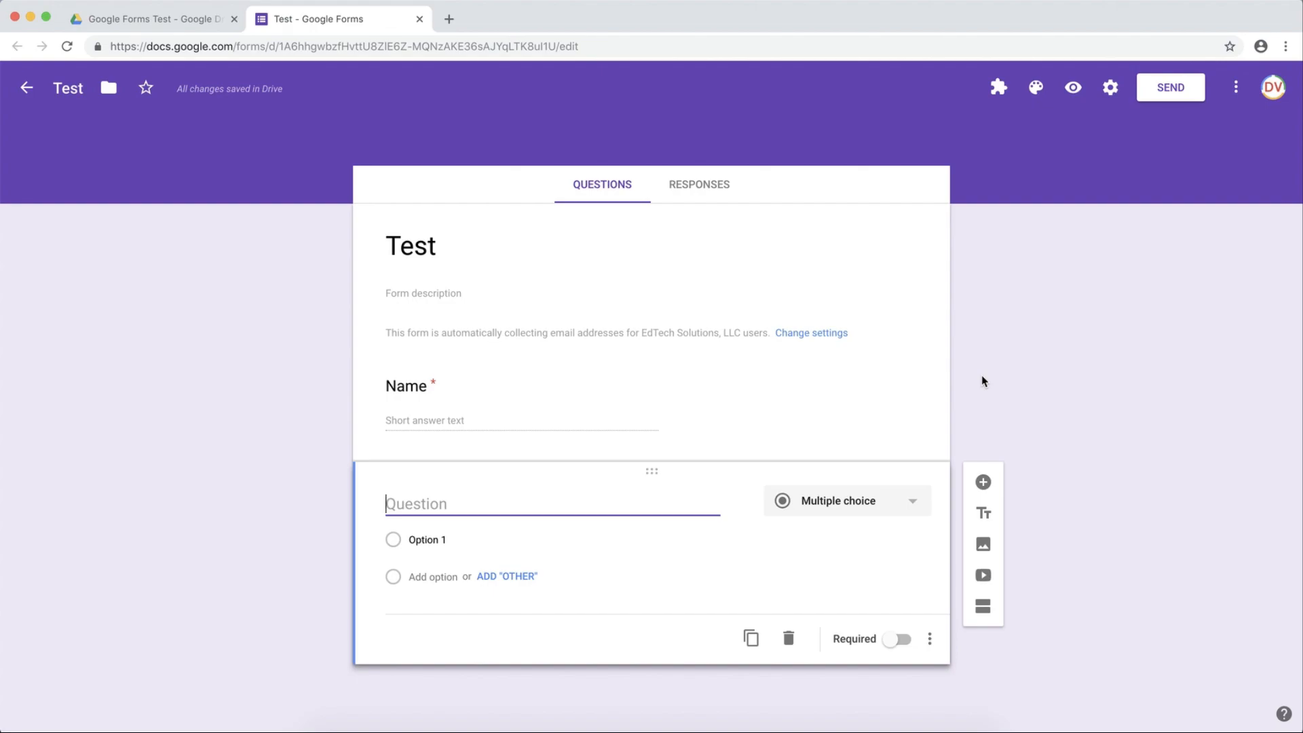
text(2+2)
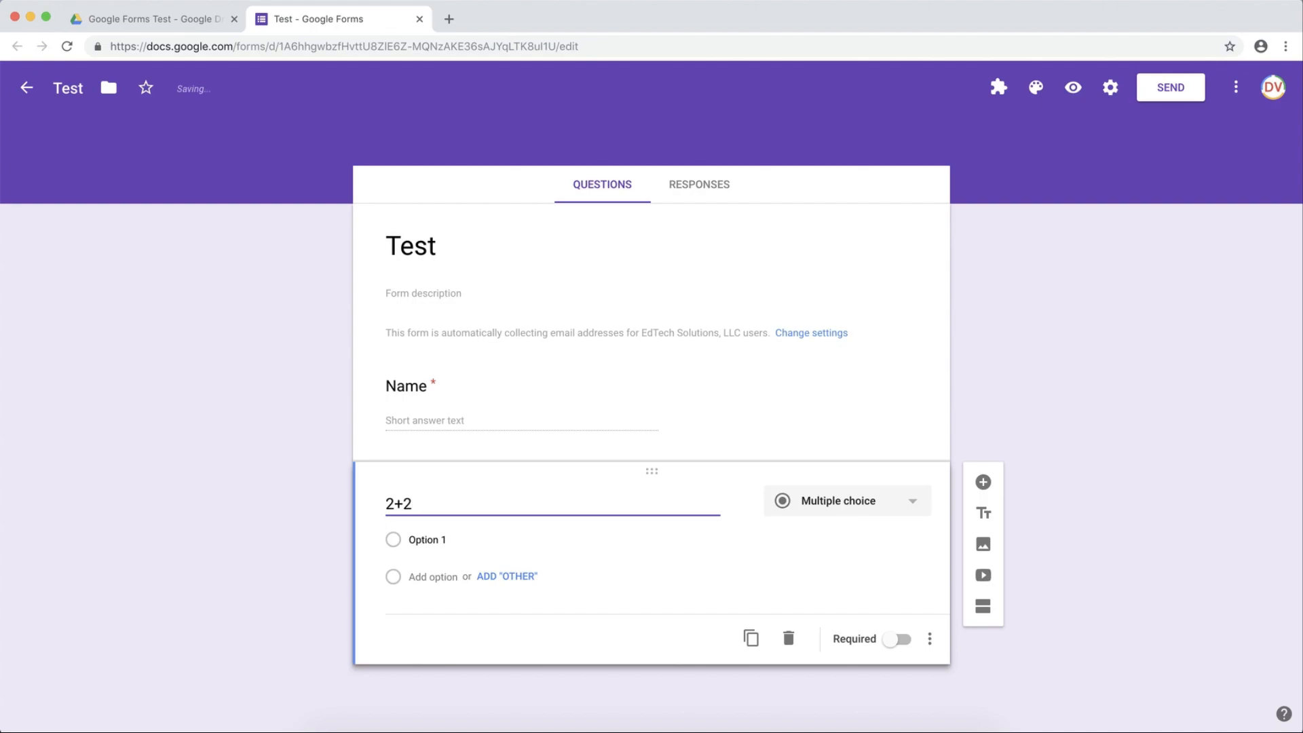
click(465, 537)
text(3)
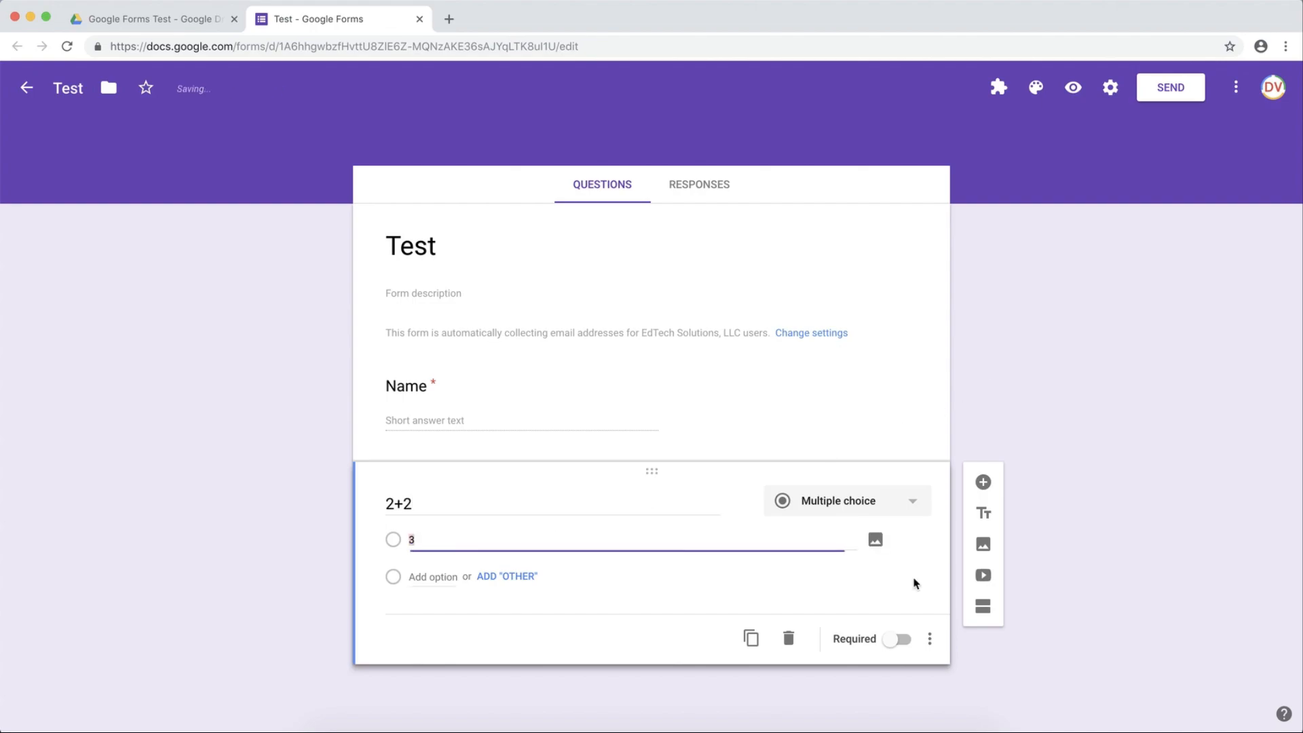
click(437, 588)
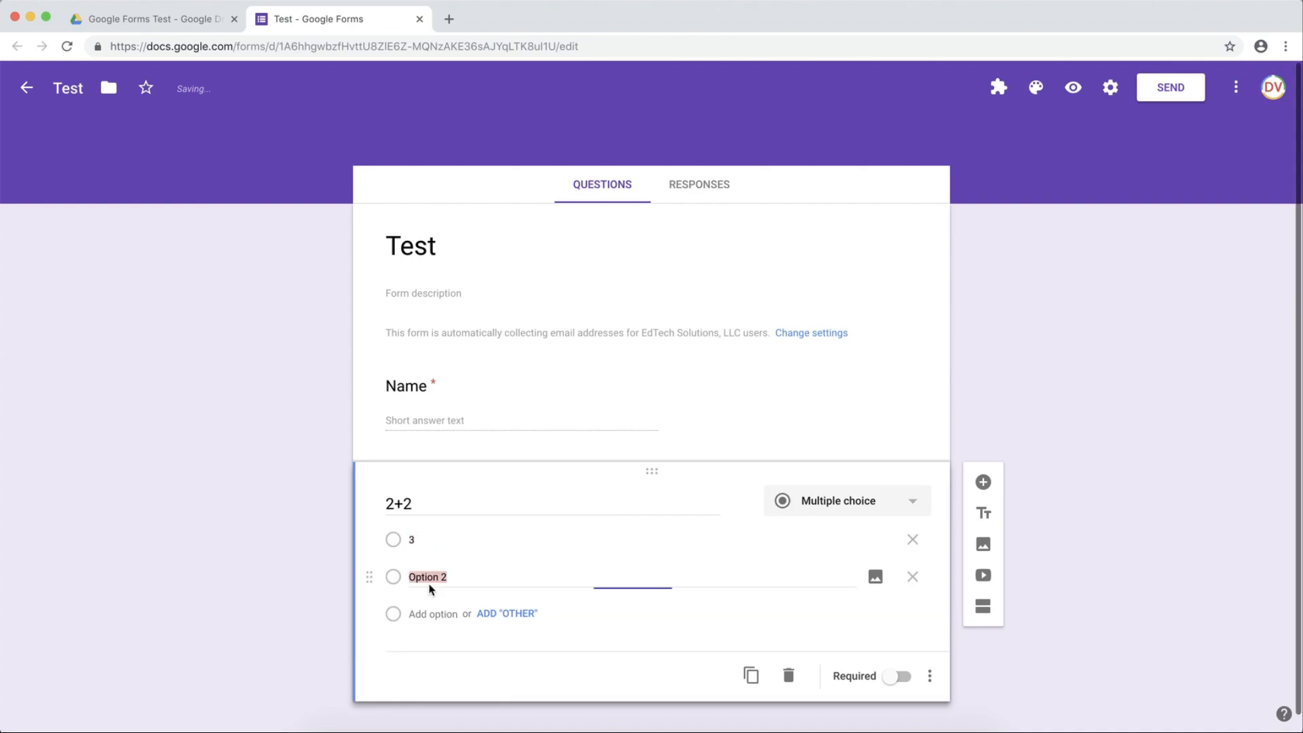
text(4)
click(426, 615)
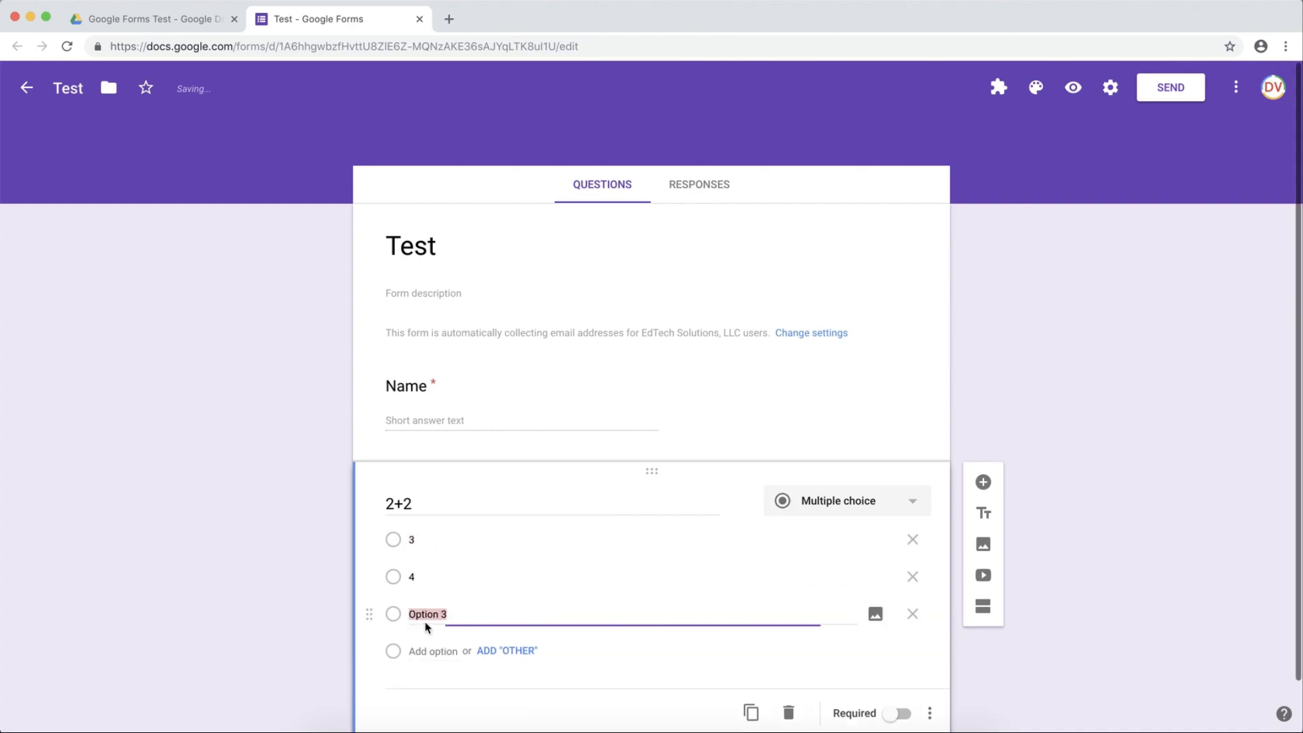
text(5)
click(423, 649)
text(6)
click(1065, 549)
Make the 2+2 question required and prefix its text so that it reads "M1) 2+2".
scroll(1066, 550, down, 1)
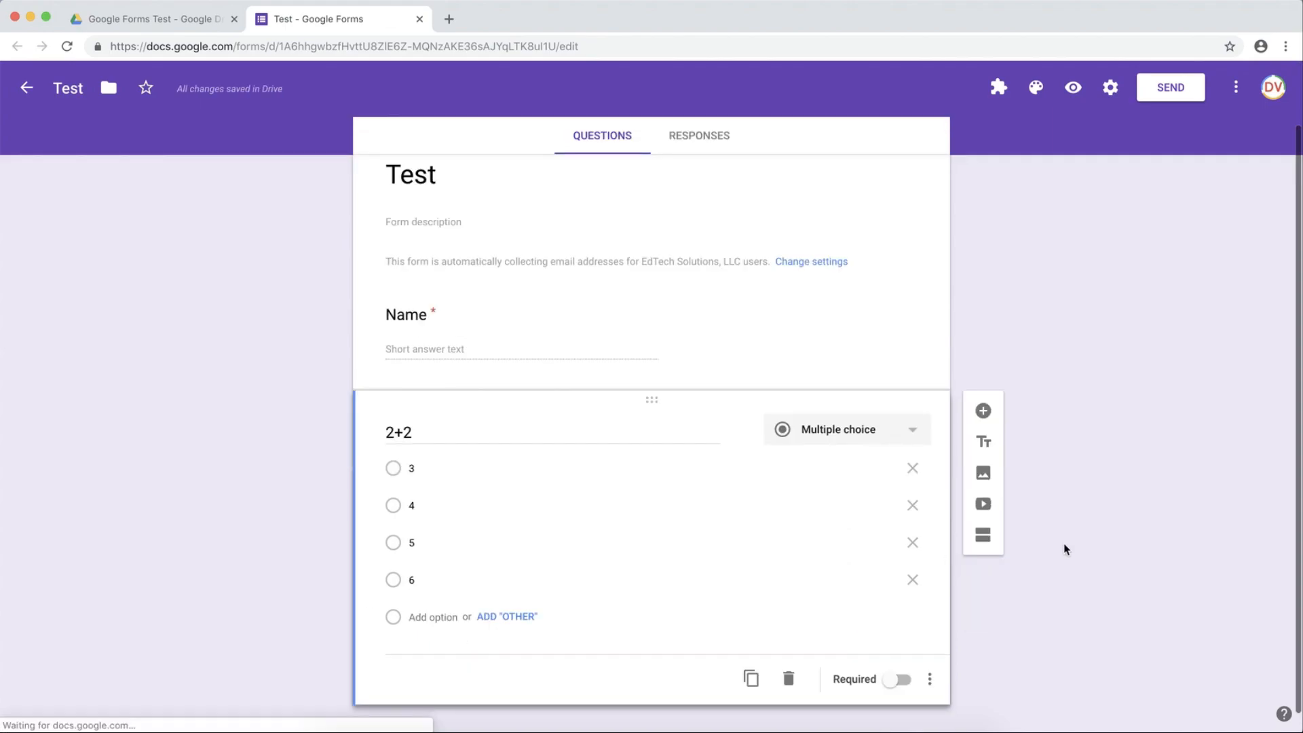
click(895, 687)
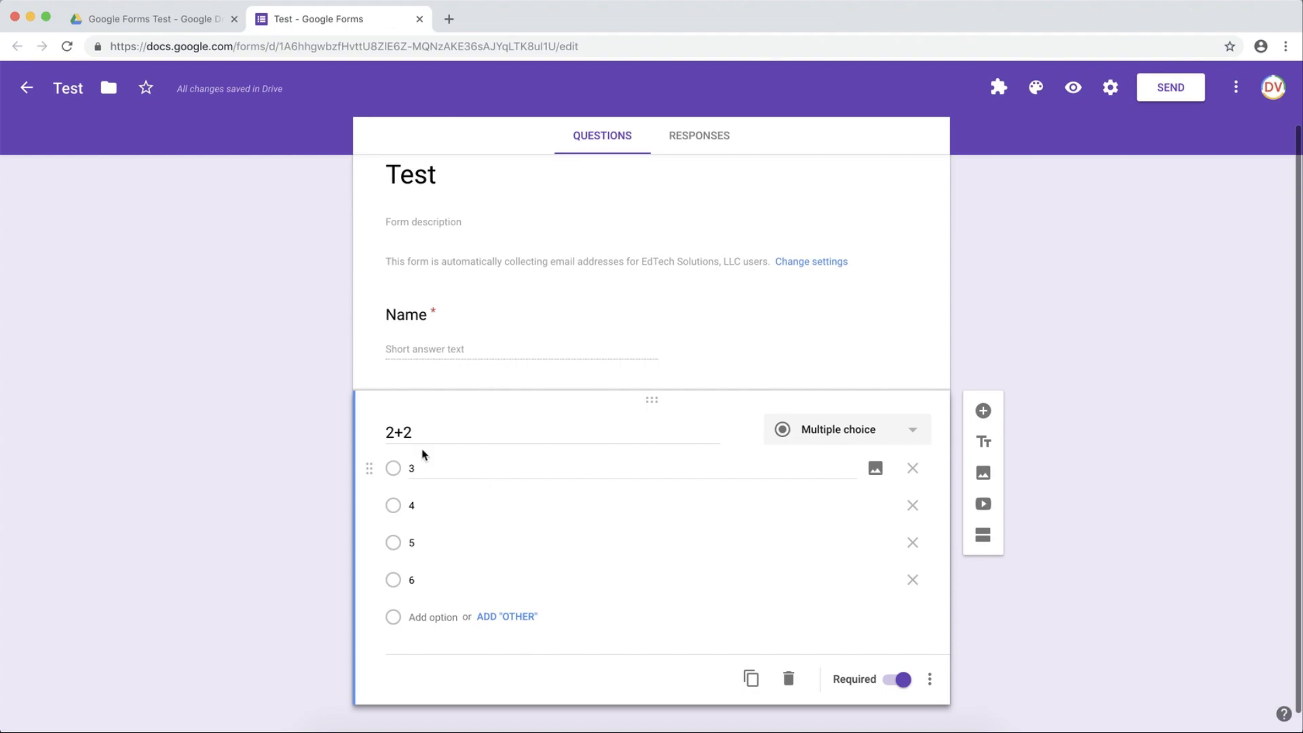
triple_click(387, 433)
click(387, 432)
text(M1)
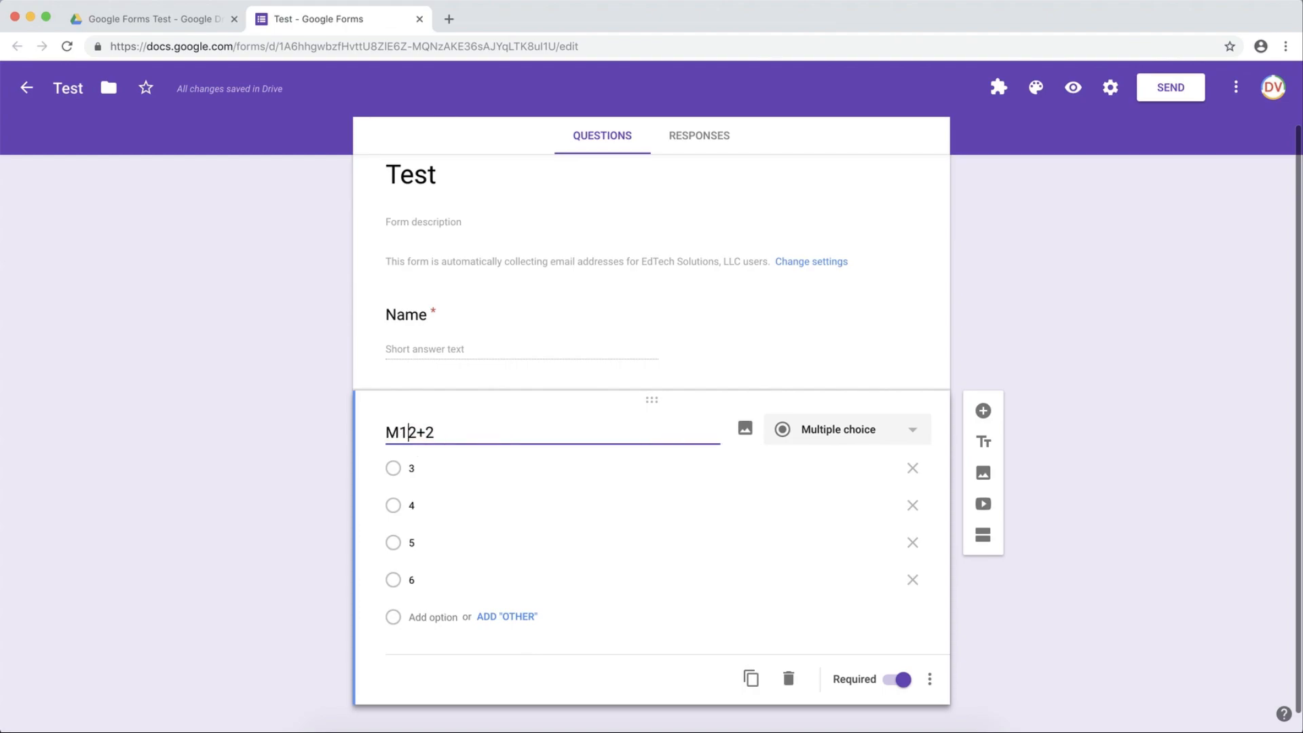
click(1130, 531)
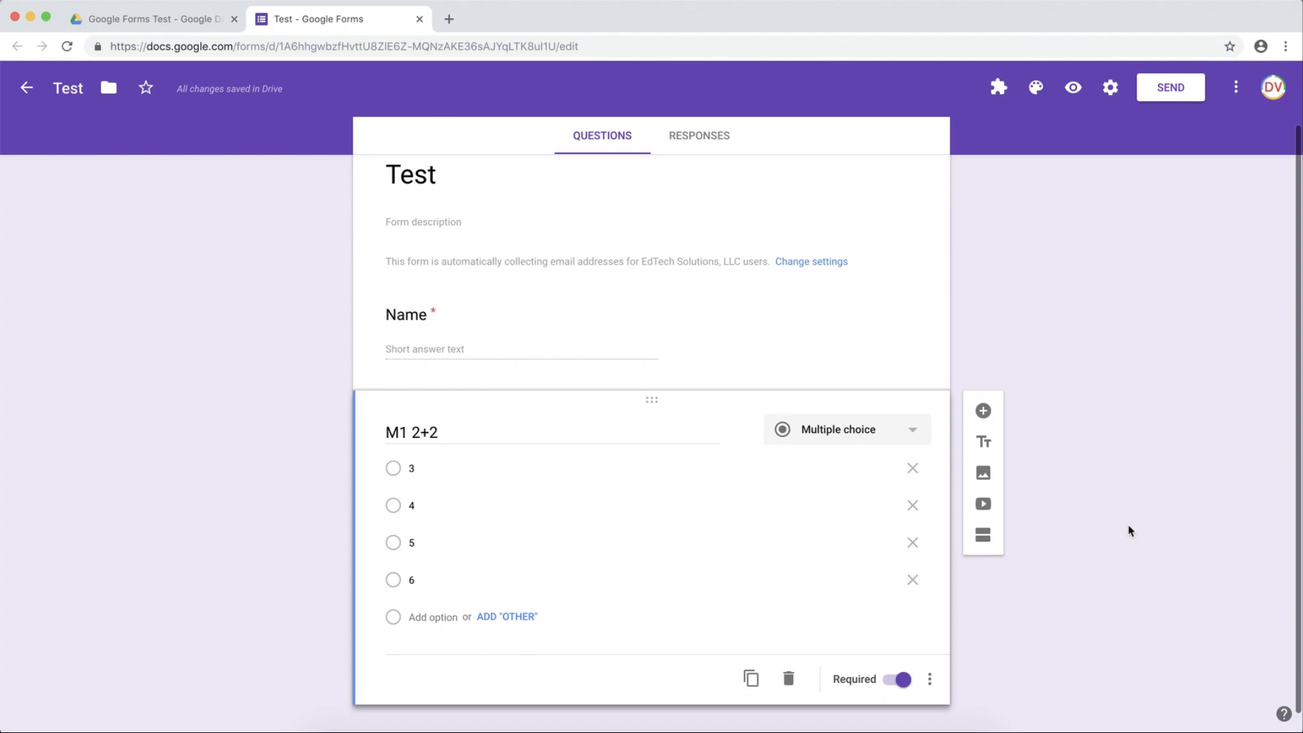
text())
Add a new section after the M1 question and title it "R1".
click(990, 541)
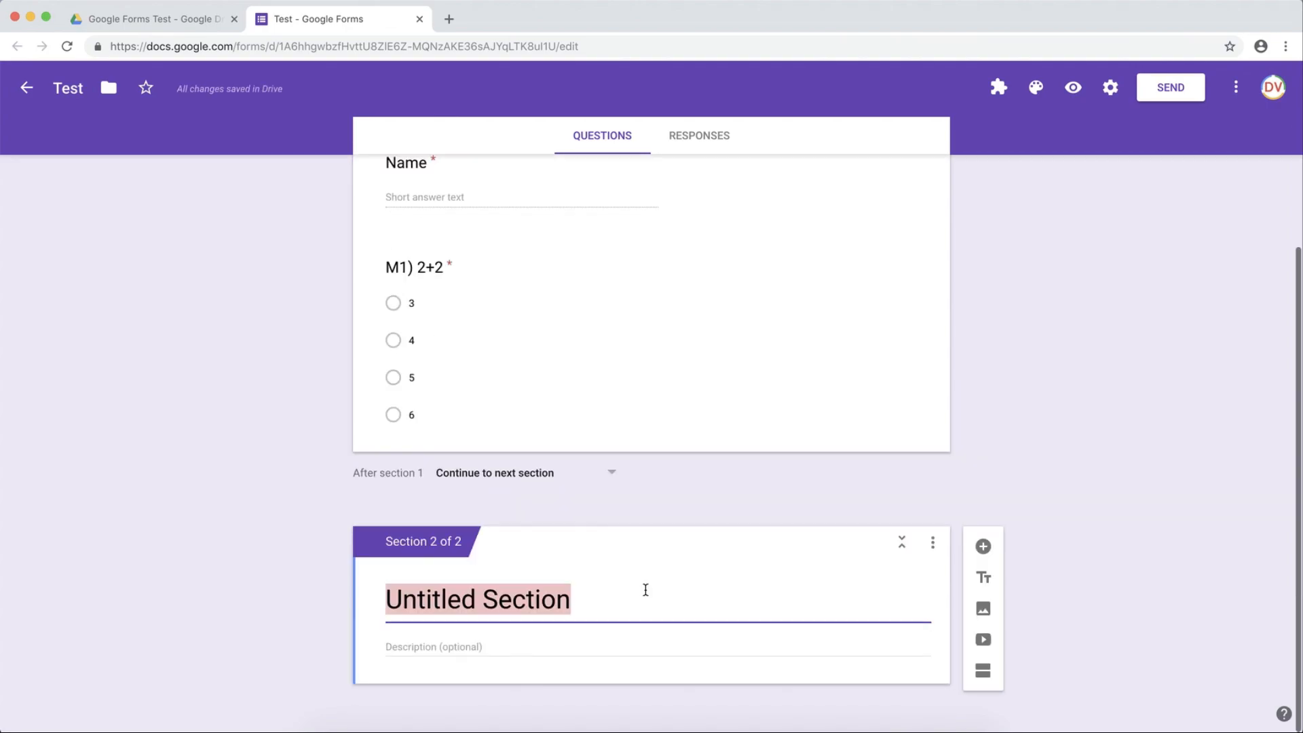
text(R1)
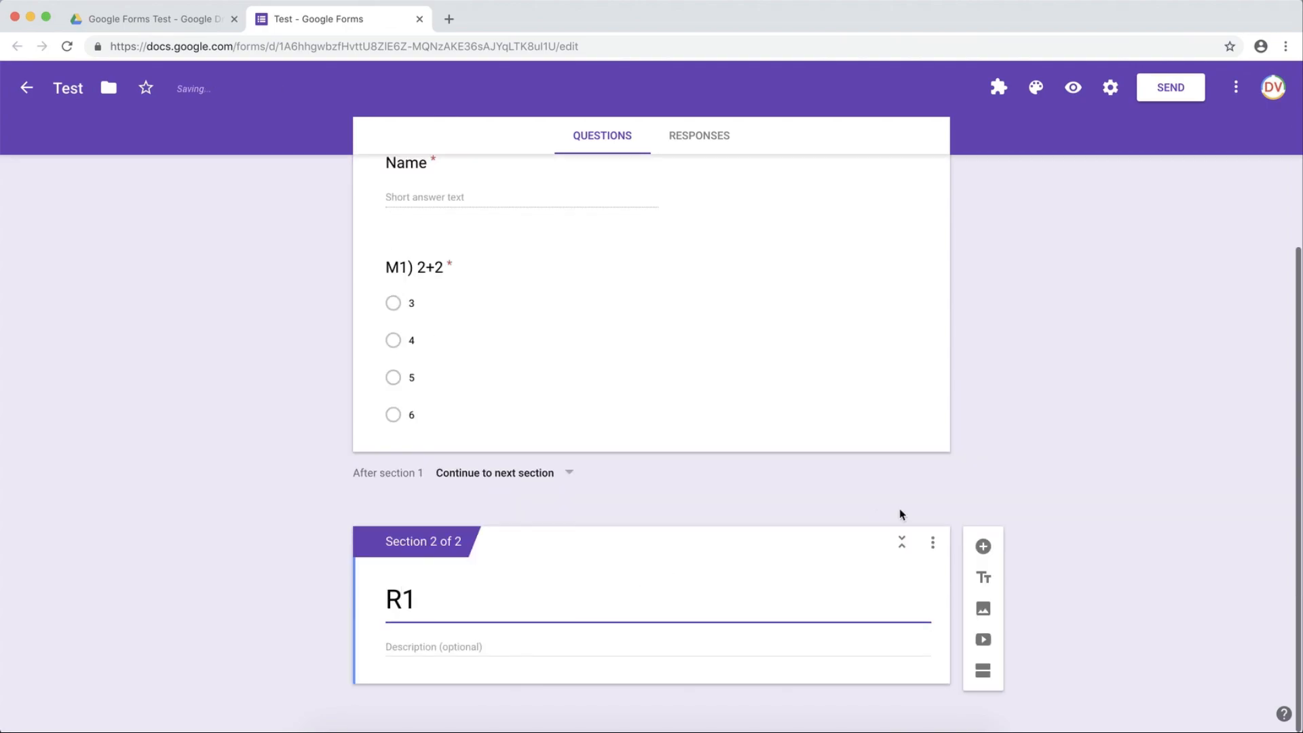
click(1073, 480)
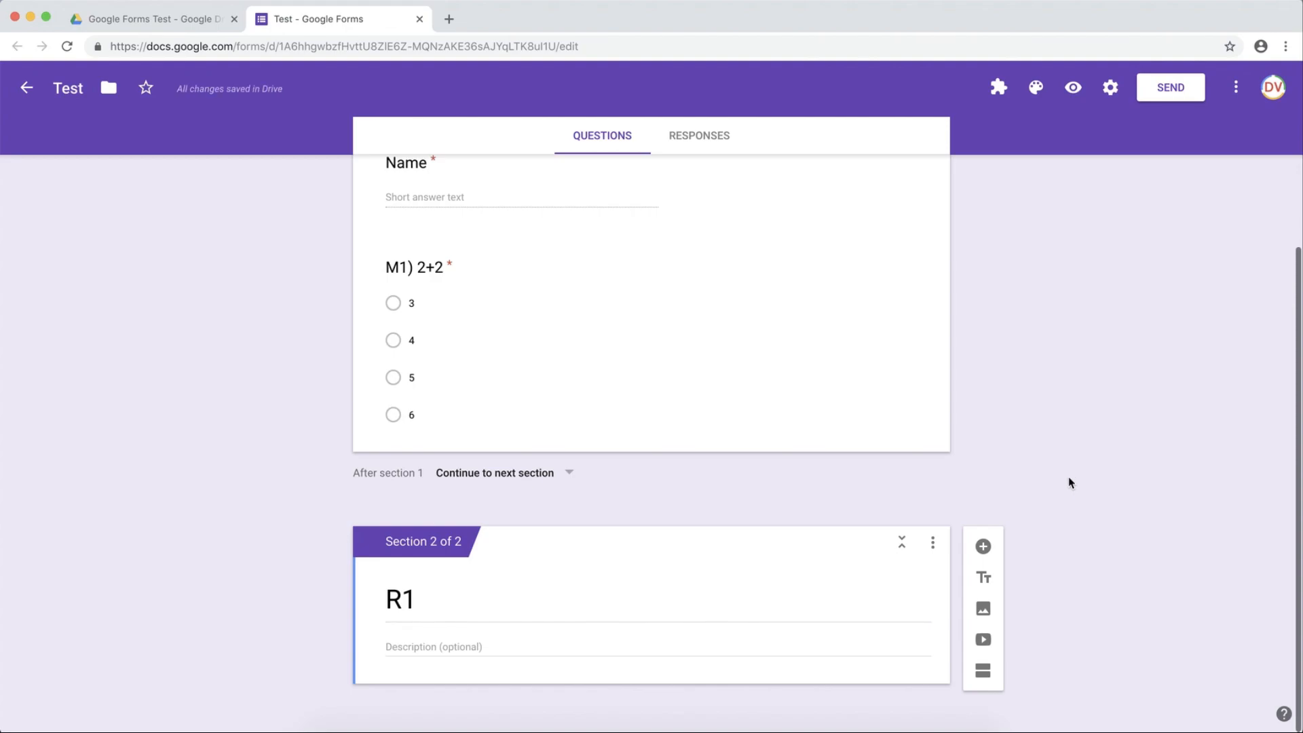
click(801, 607)
key(BackSpace)
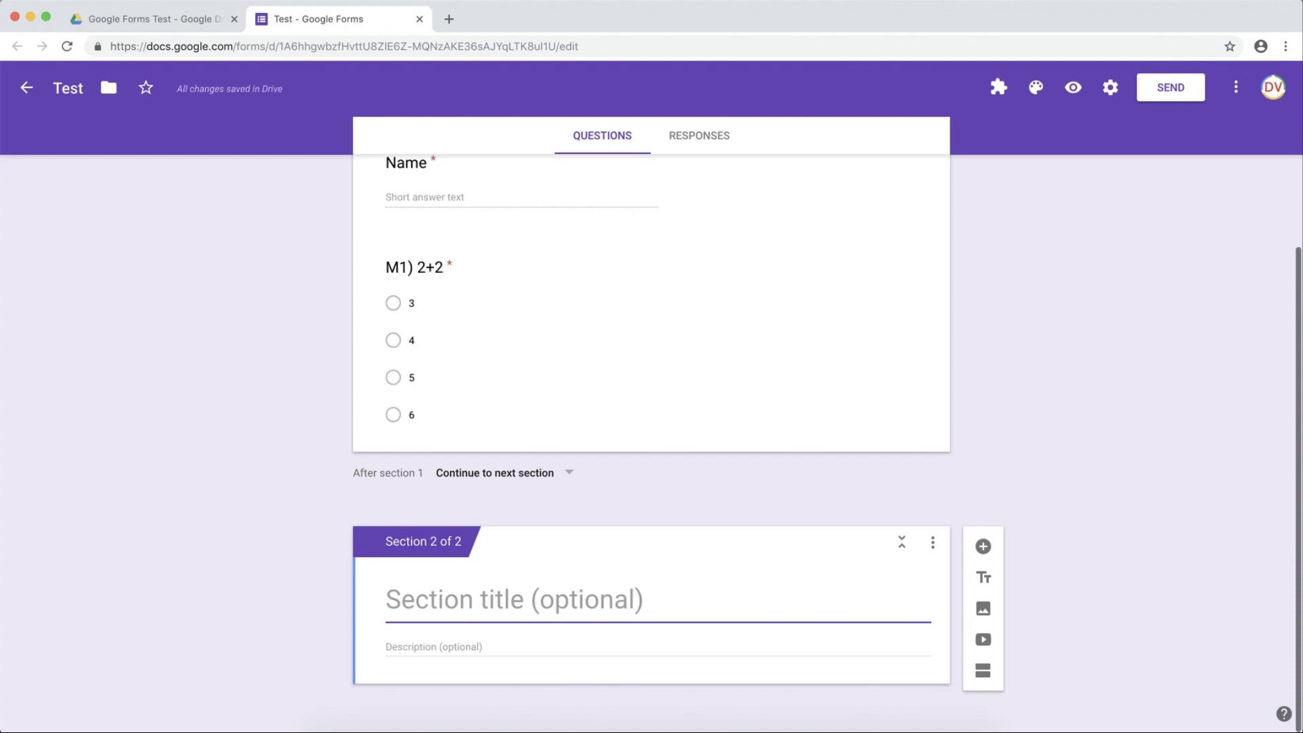
text(R1)
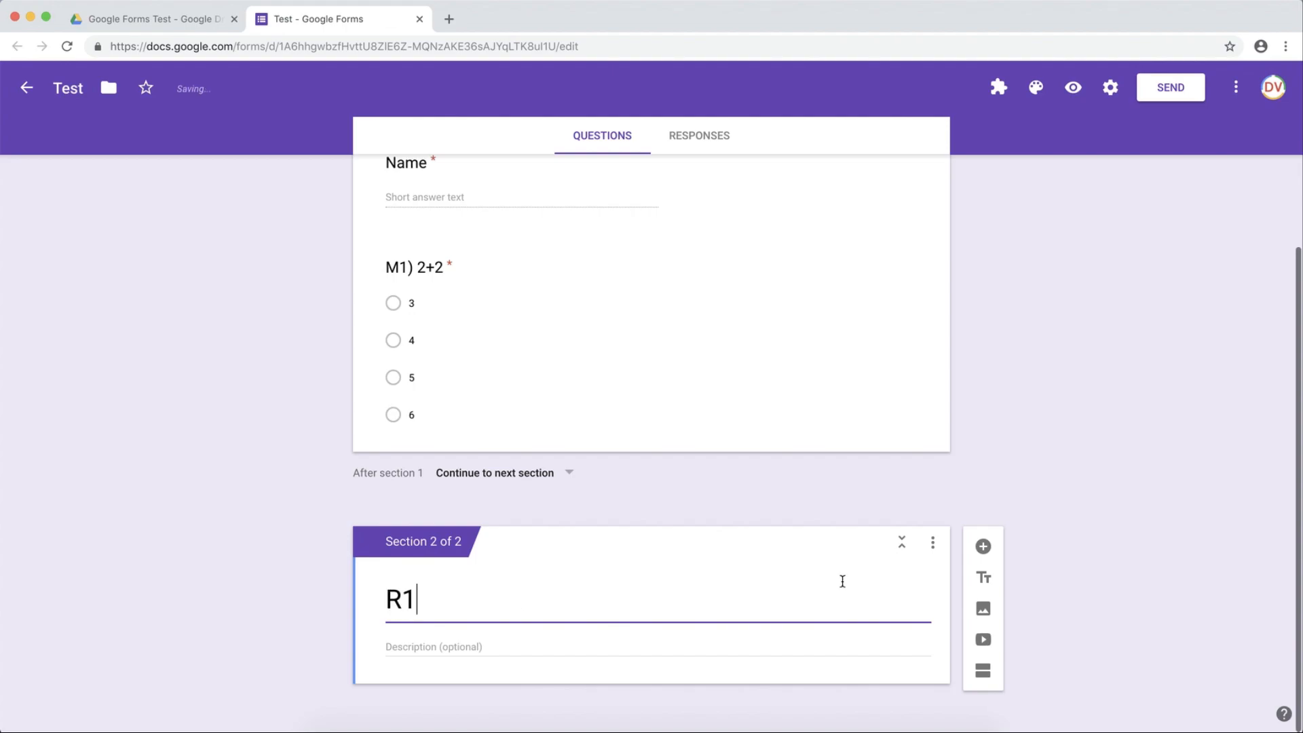
Add a multiple-choice question "R1.1) 1+1" to section R1 with the answer options 1, 2, 3 and 4.
click(983, 547)
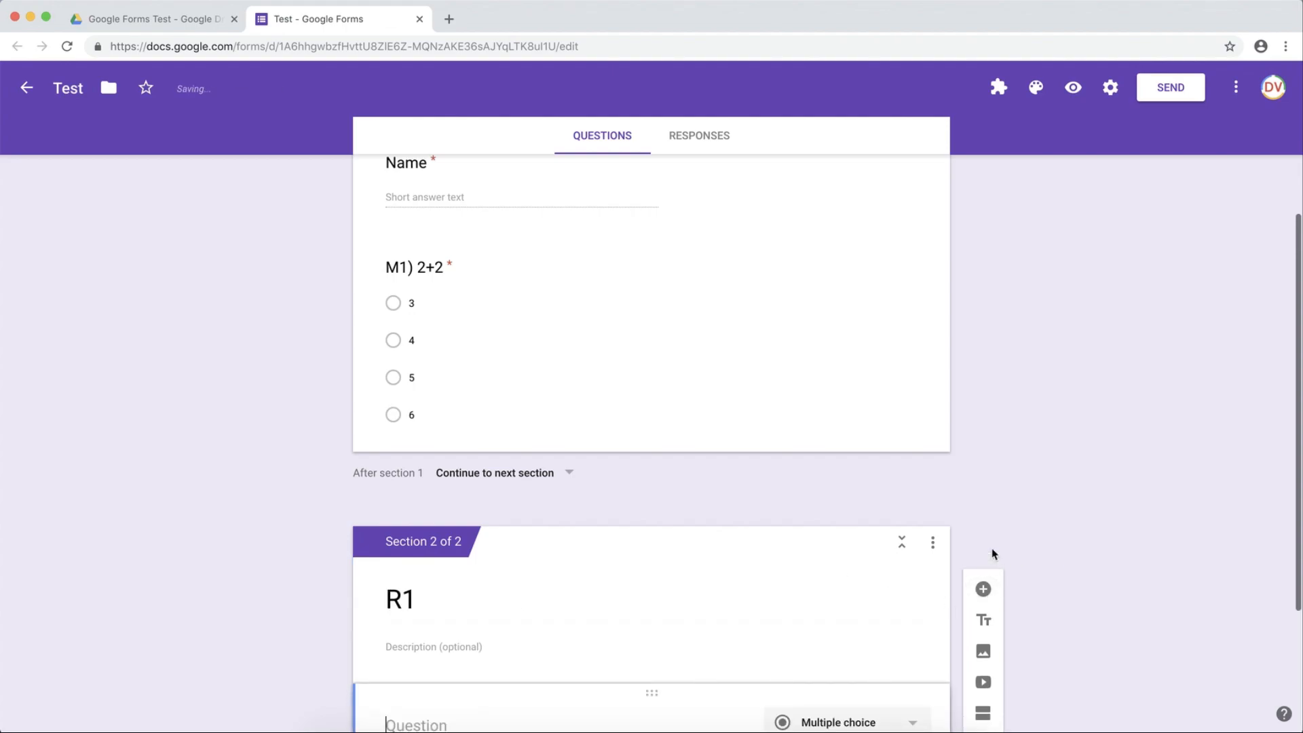
text(R1.1) )
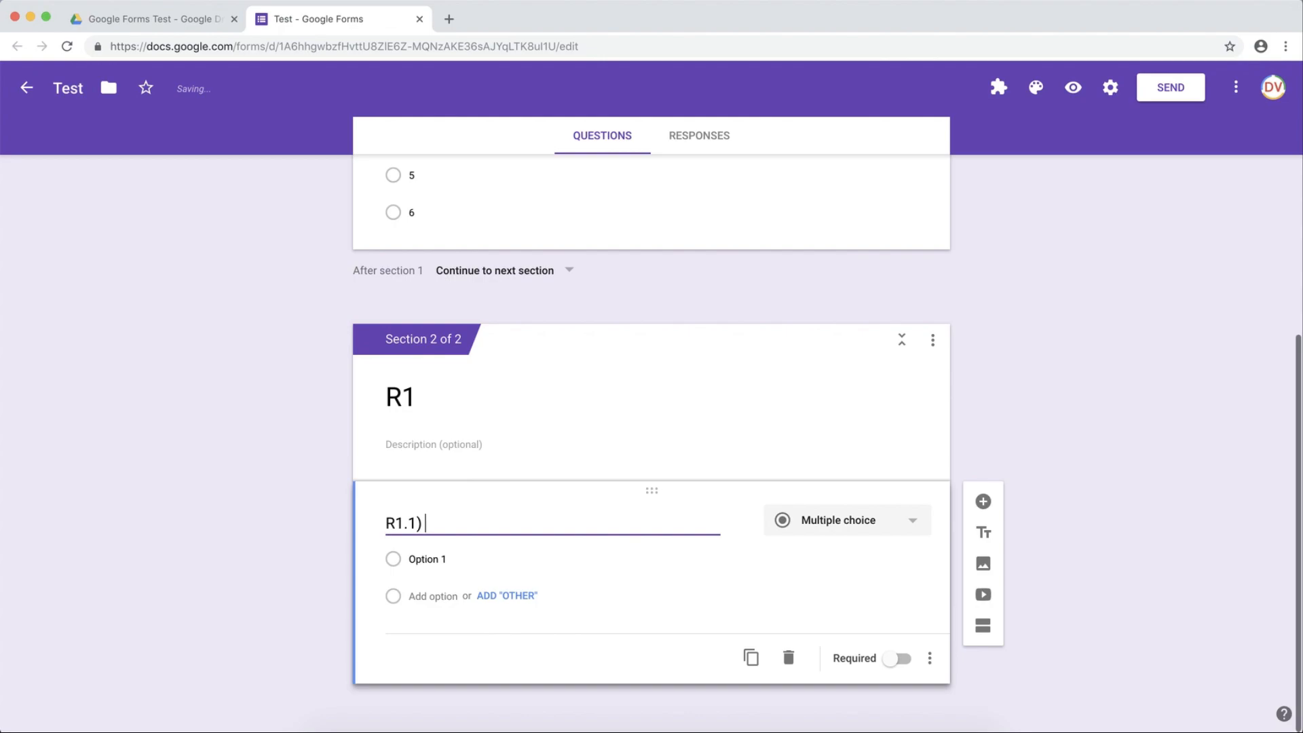
text(1+1)
click(420, 560)
text(1)
key(Return)
text(2)
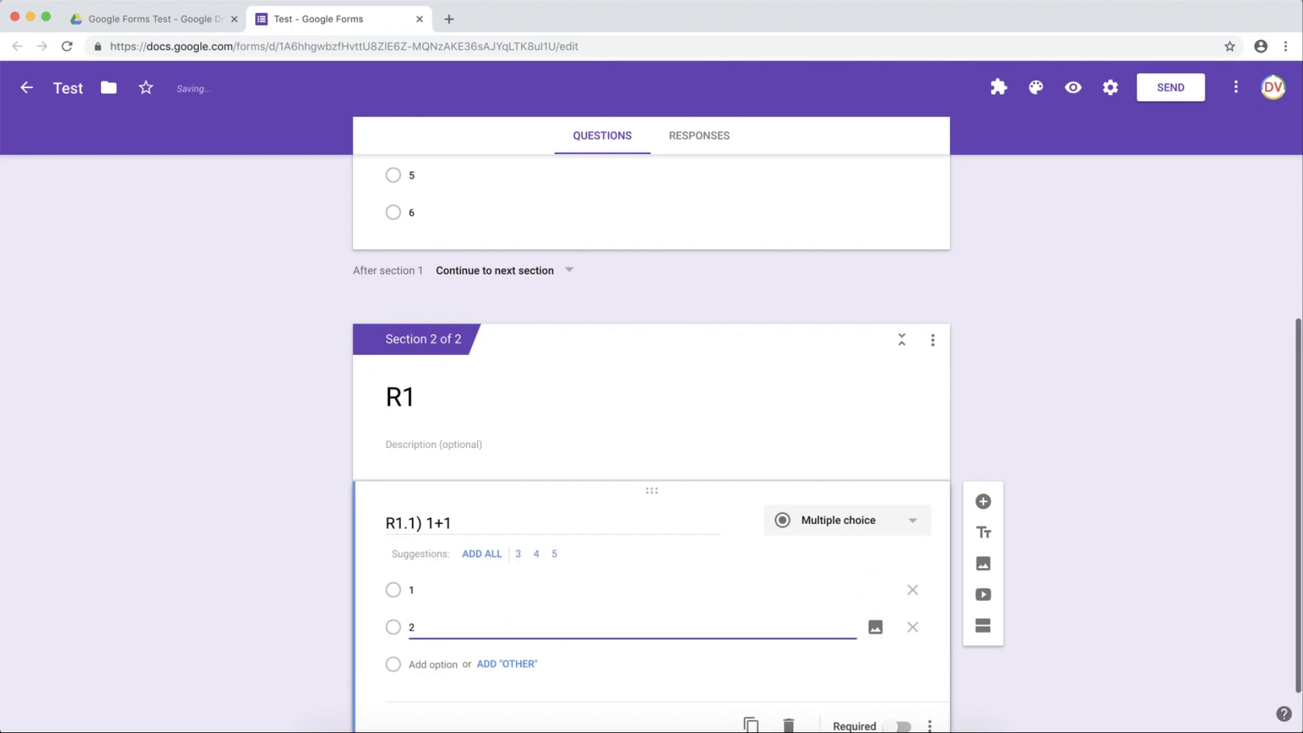
click(517, 554)
click(521, 554)
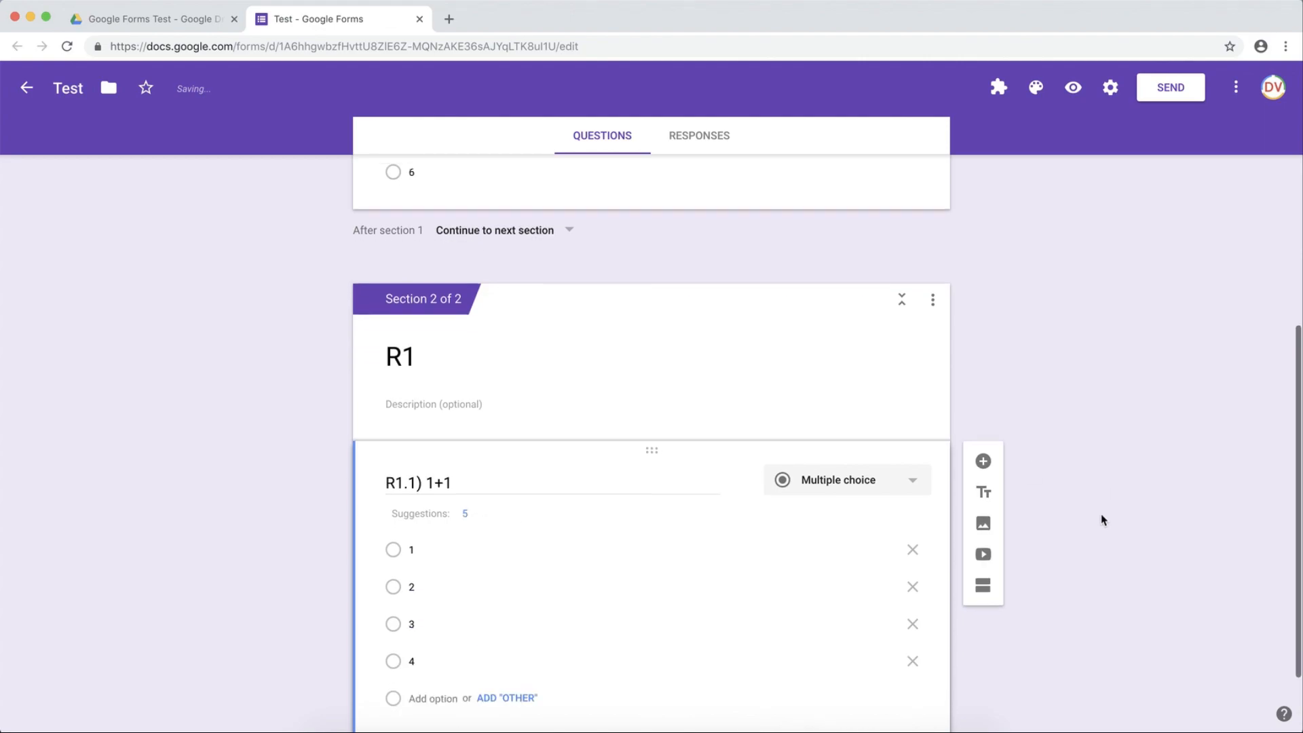
Add another multiple-choice question to section R1 with the text "R1.2) 3+3".
click(980, 355)
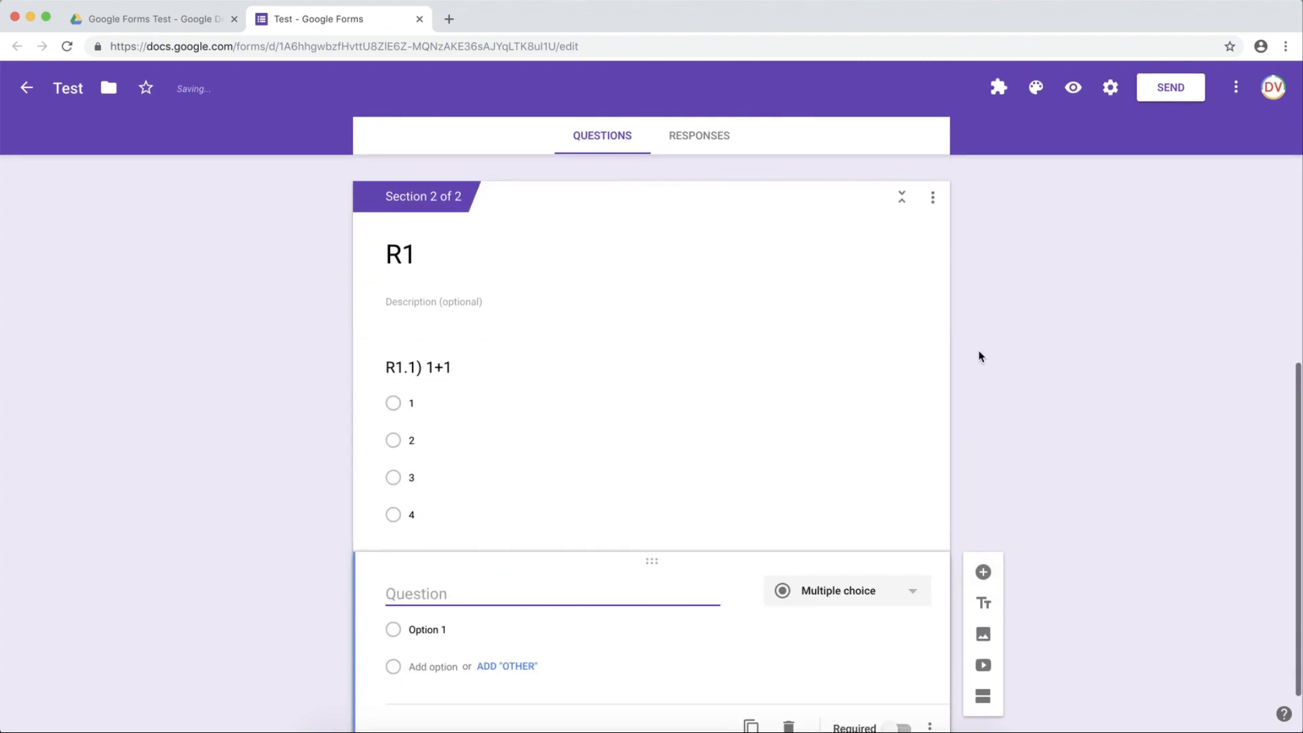
text(R1.2()
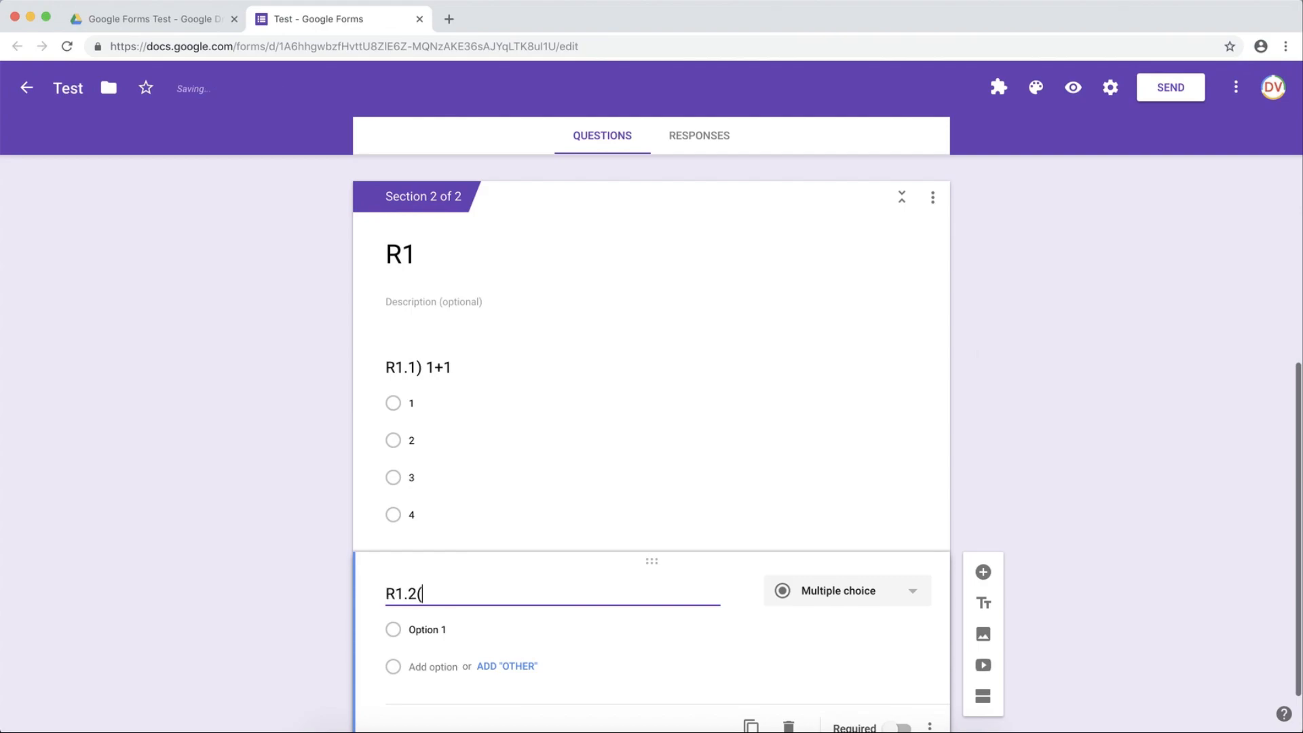
key(BackSpace)
text(_)
text() 3+3)
scroll(1174, 407, down, 2)
click(1153, 448)
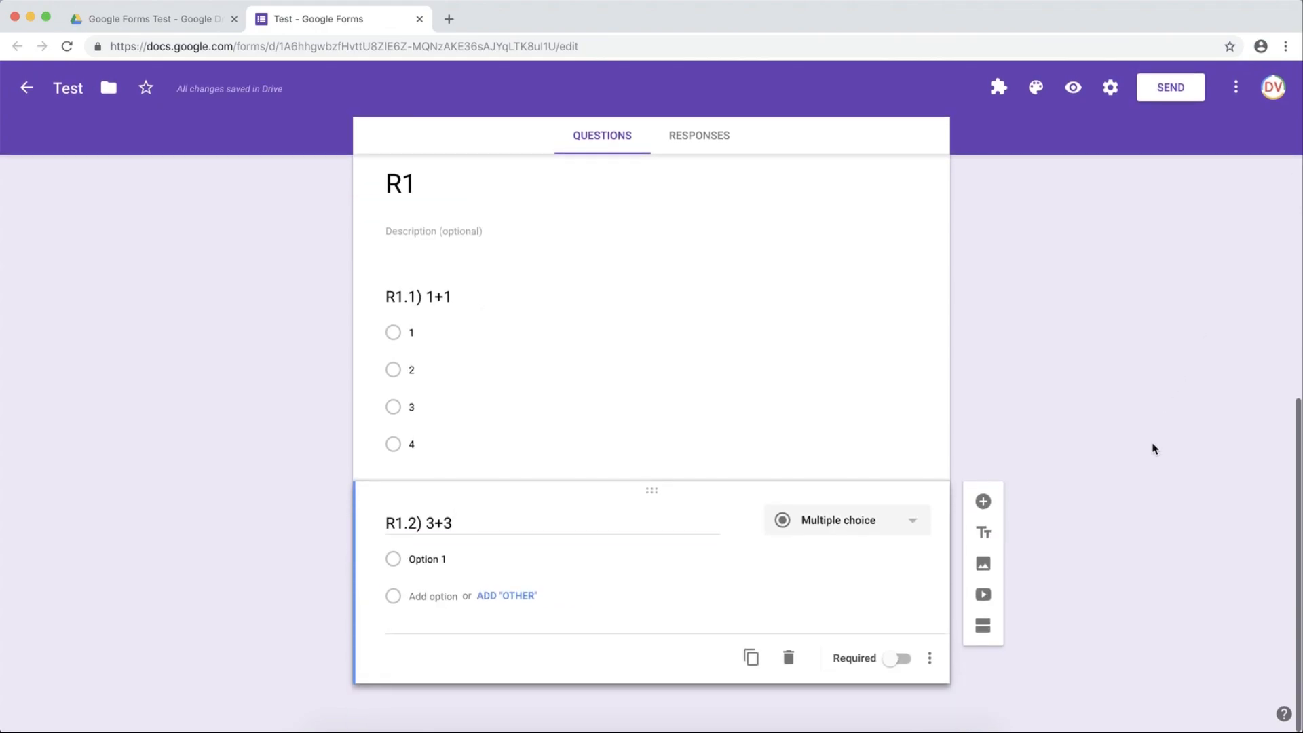
Give the R1.2 question the answer options 4, 5, 6 and 7.
key(Tab)
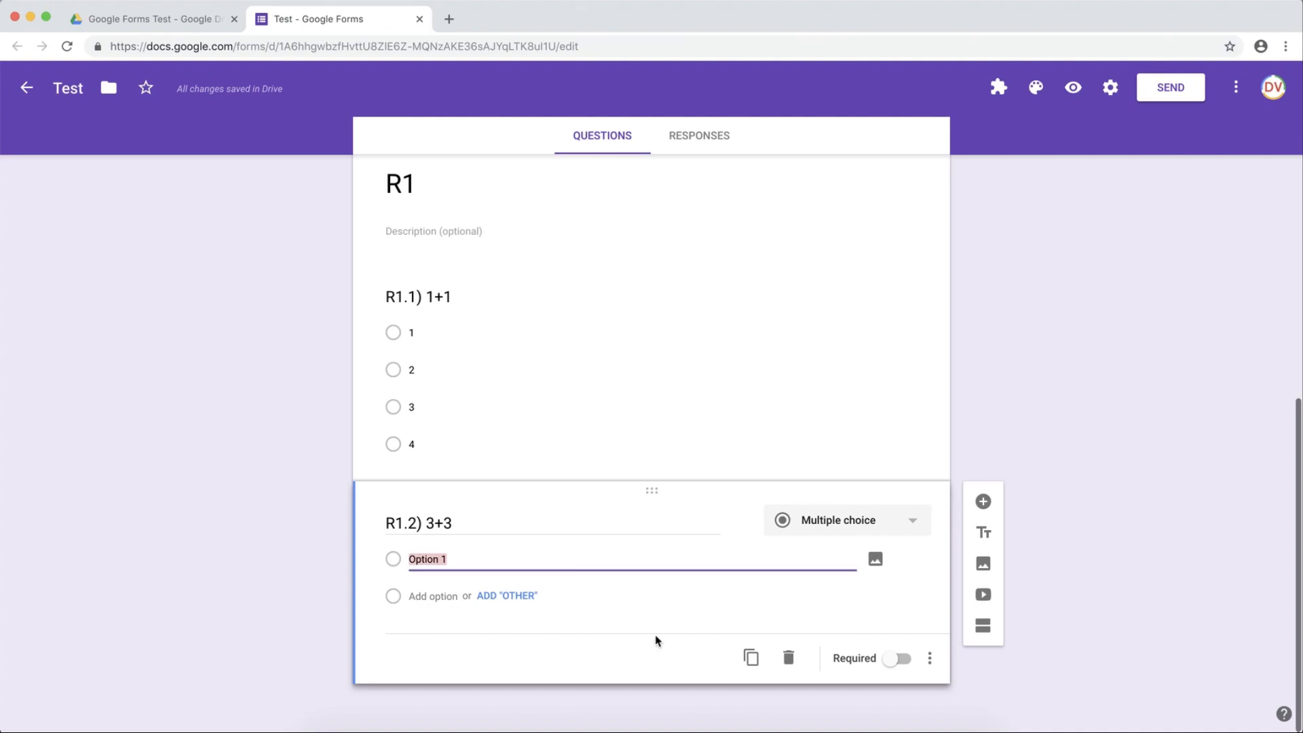
text(4)
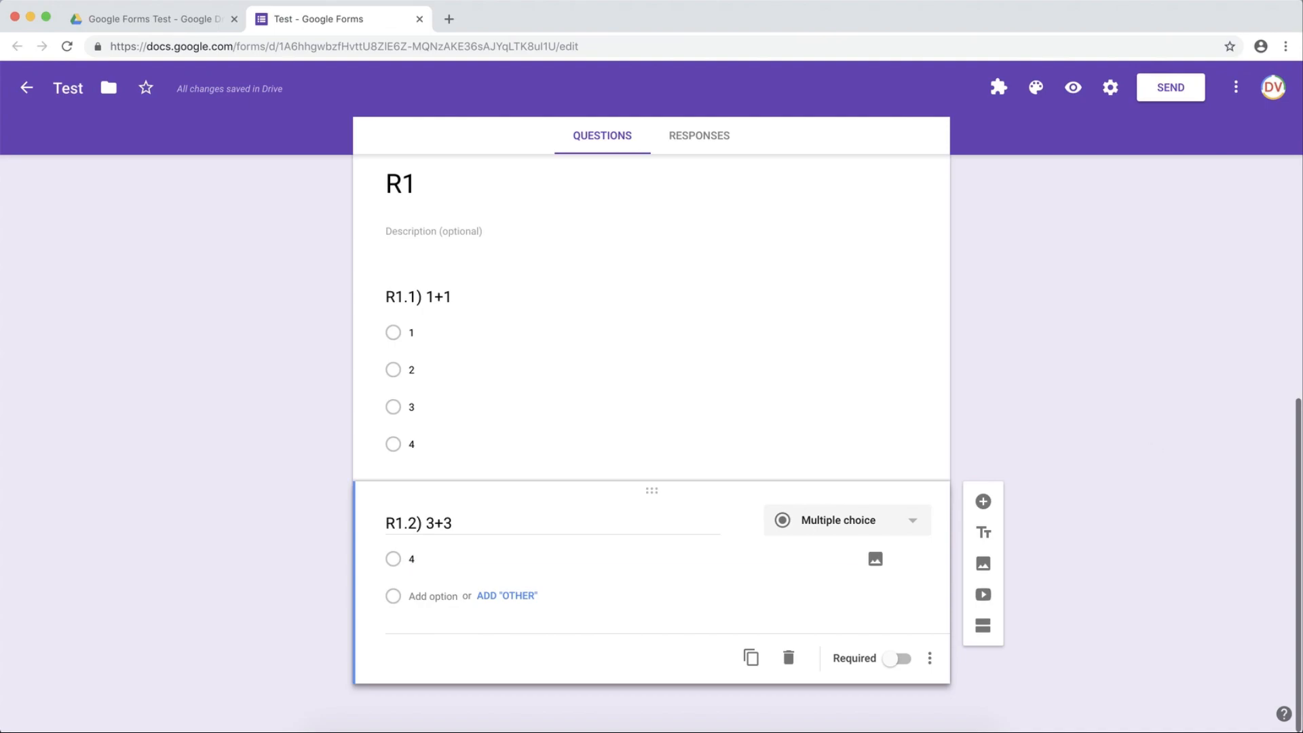
key(Return)
text(5)
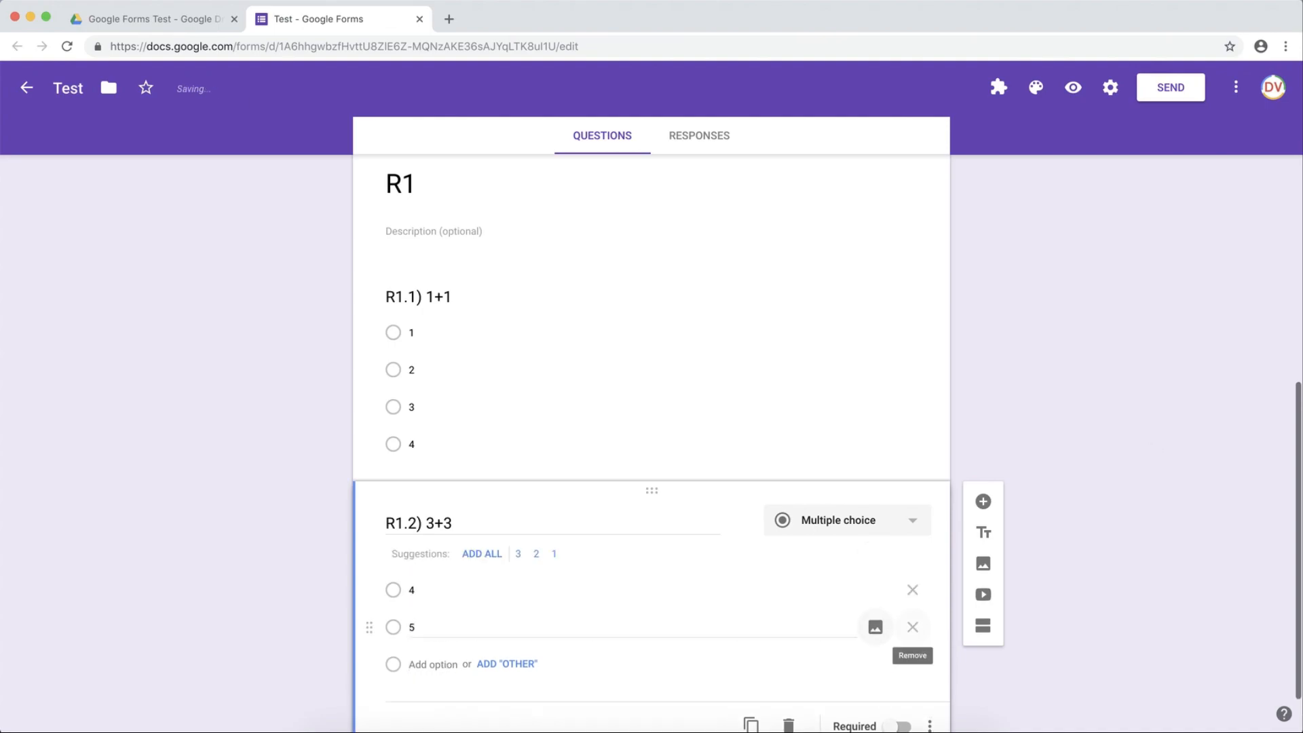
key(Return)
text(6)
key(Tab)
key(Tab)
text(7)
click(1018, 582)
Add a section titled "M2" after section R1 and create the multiple-choice question "M2) 3 x 2" in it.
scroll(1018, 582, down, 2)
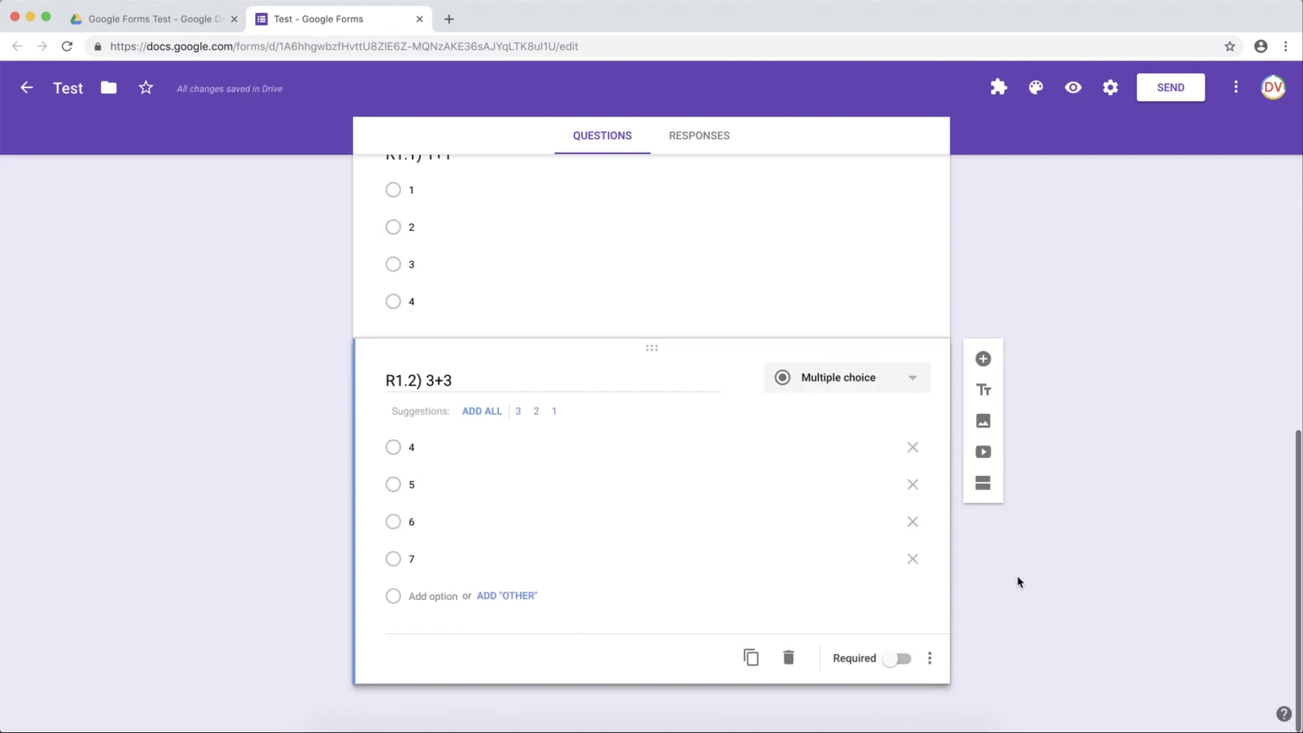
click(985, 485)
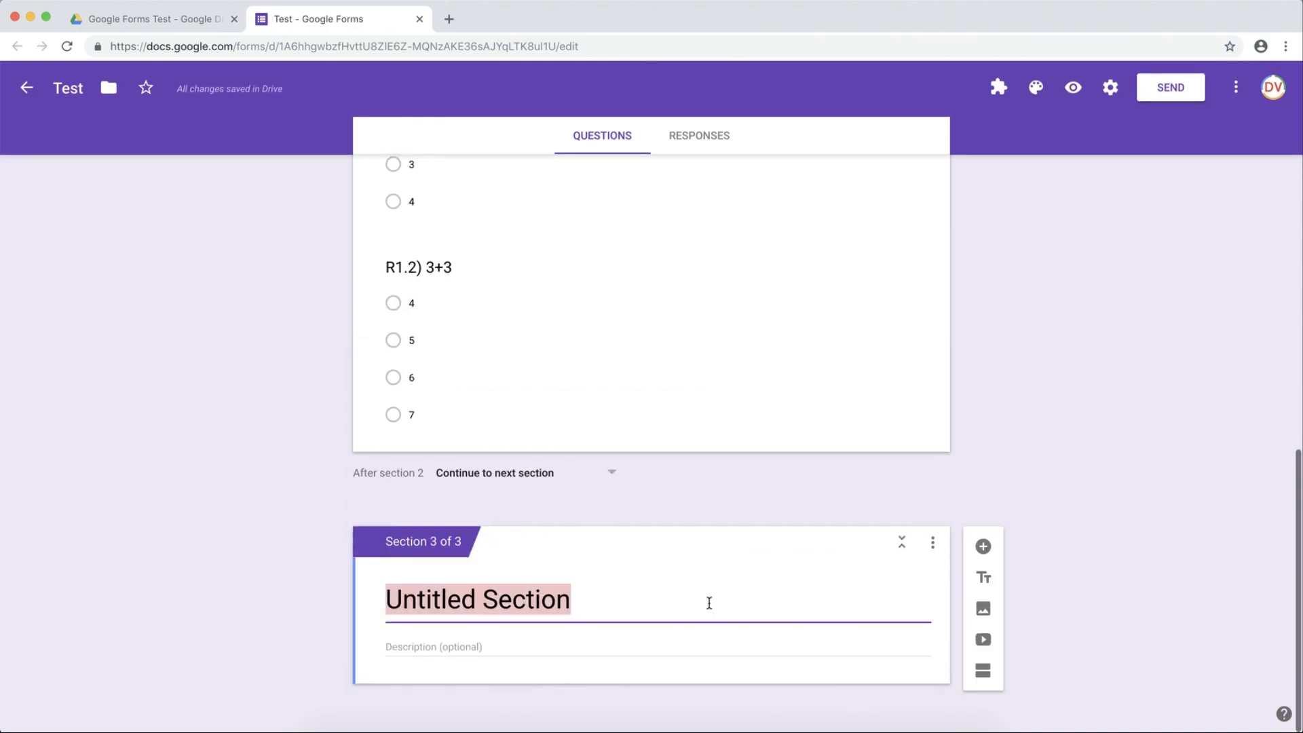
text(M2)
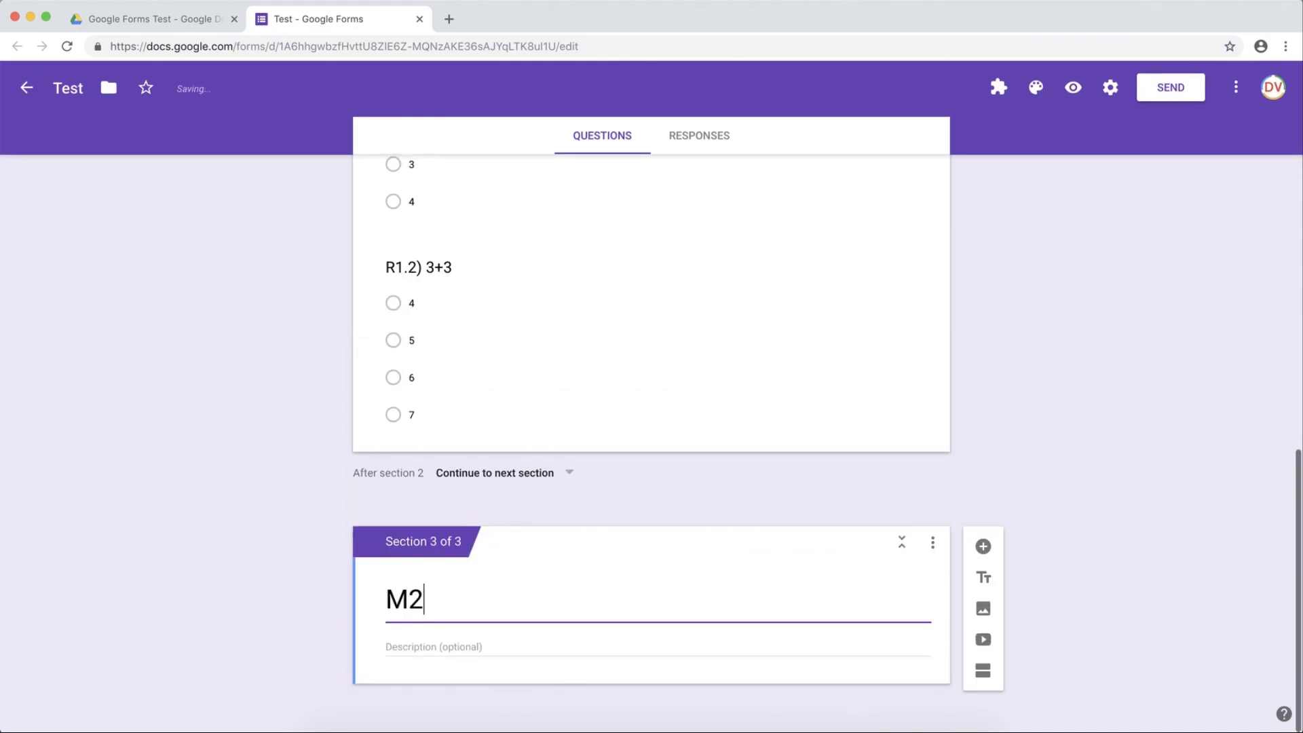
click(983, 546)
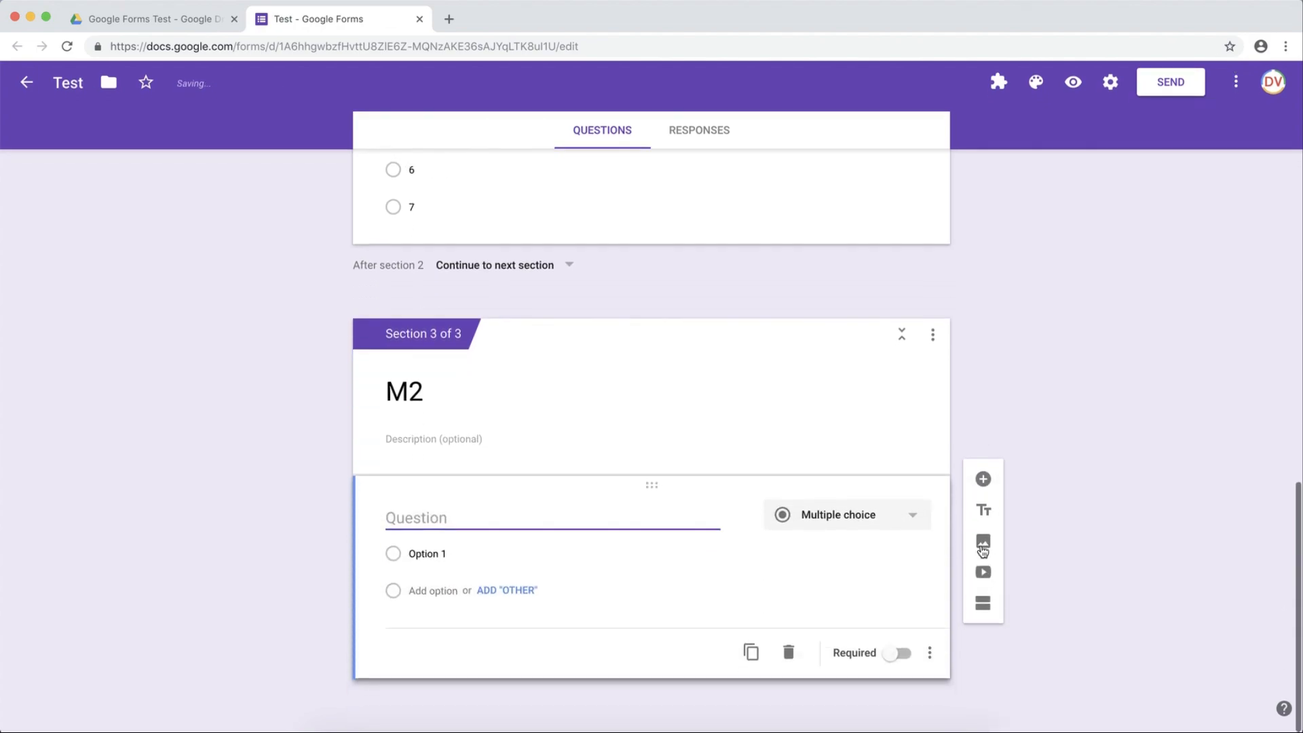
text(M2)
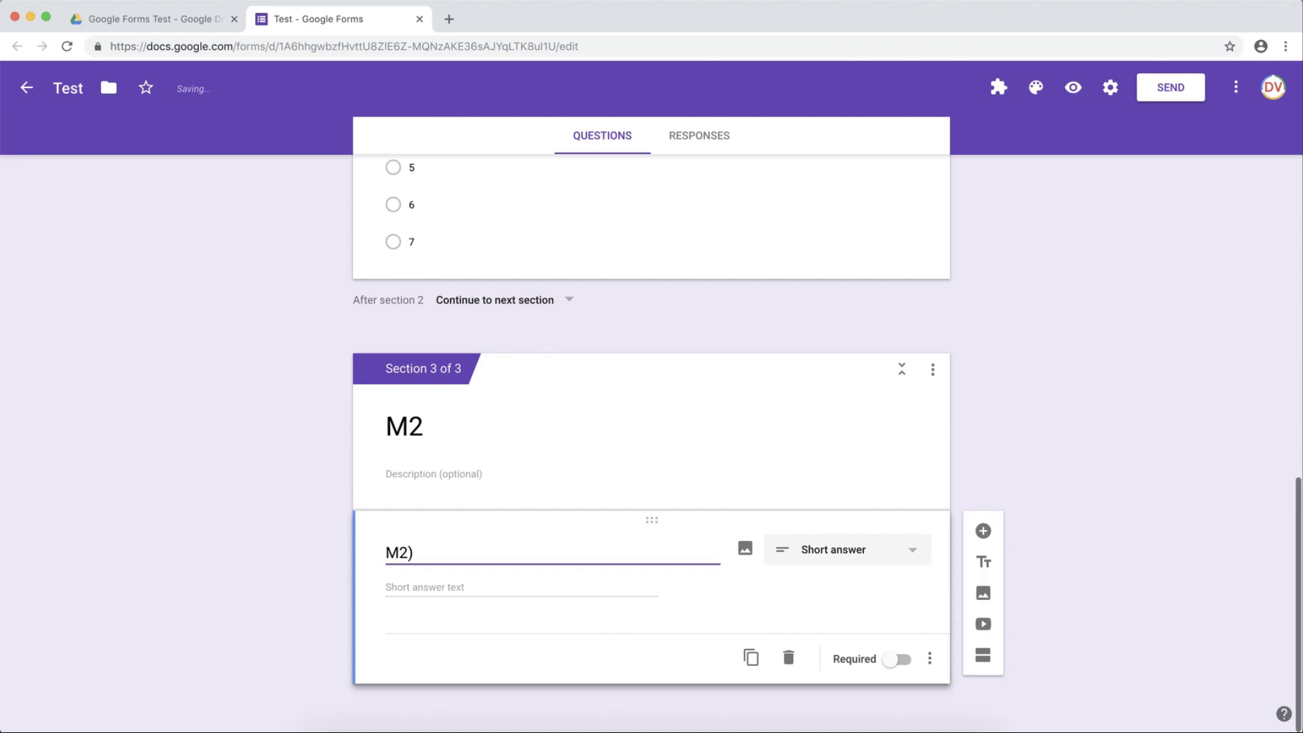
text(  3 x)
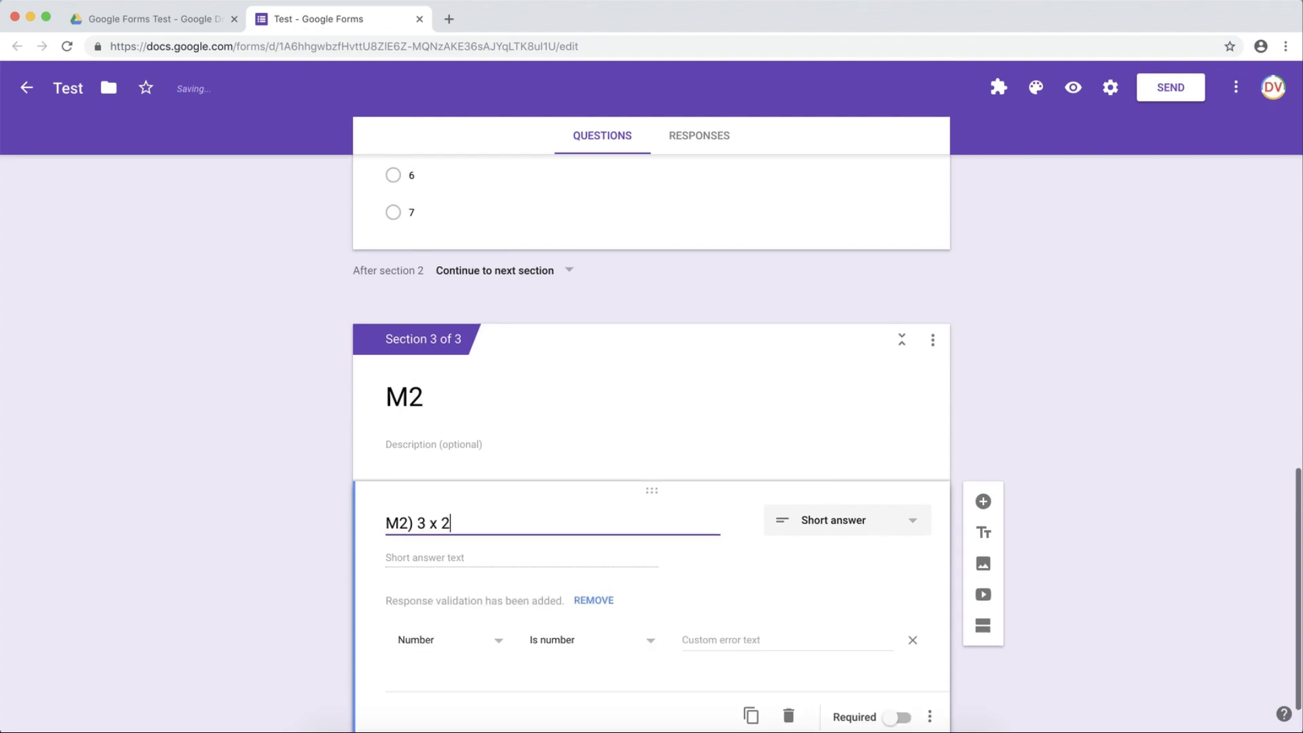
click(902, 523)
click(856, 392)
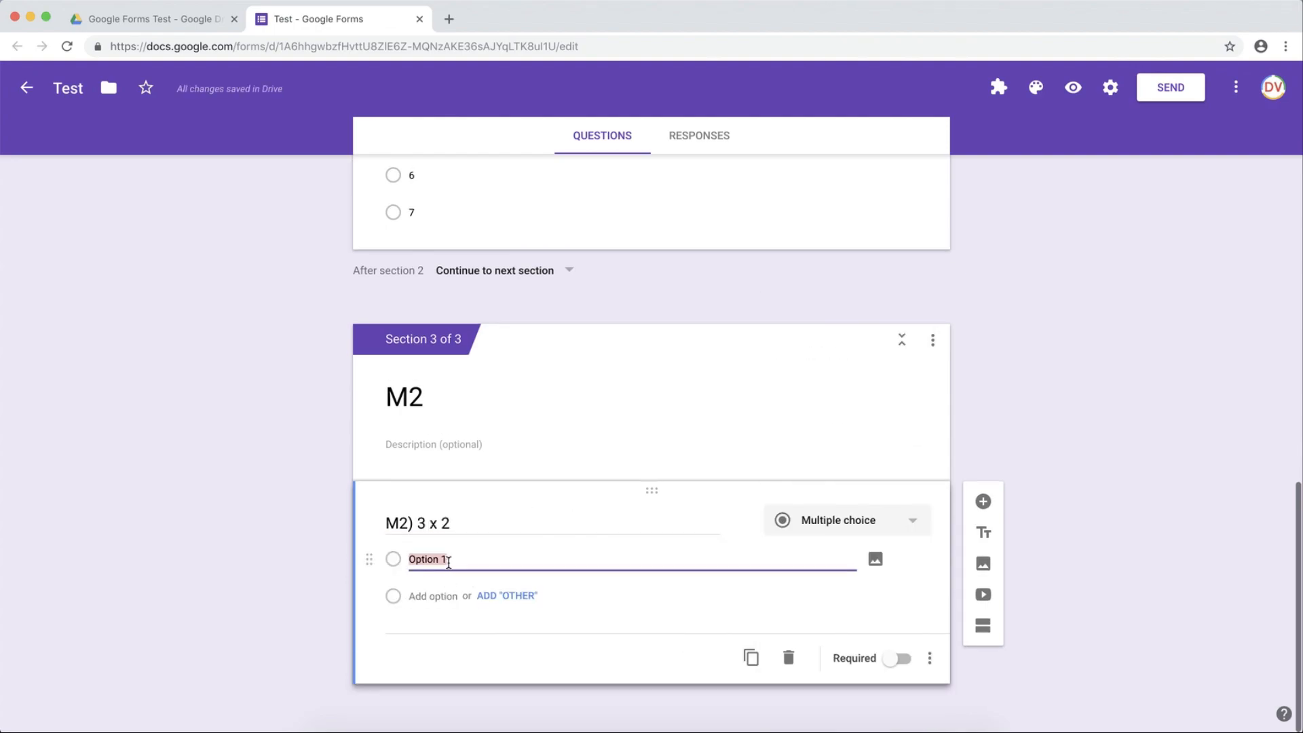
Give the M2 question the answer options 4, 5, 6 and 7.
text(4)
key(Return)
text(5)
key(Return)
text(6)
key(Return)
text(7)
click(1075, 386)
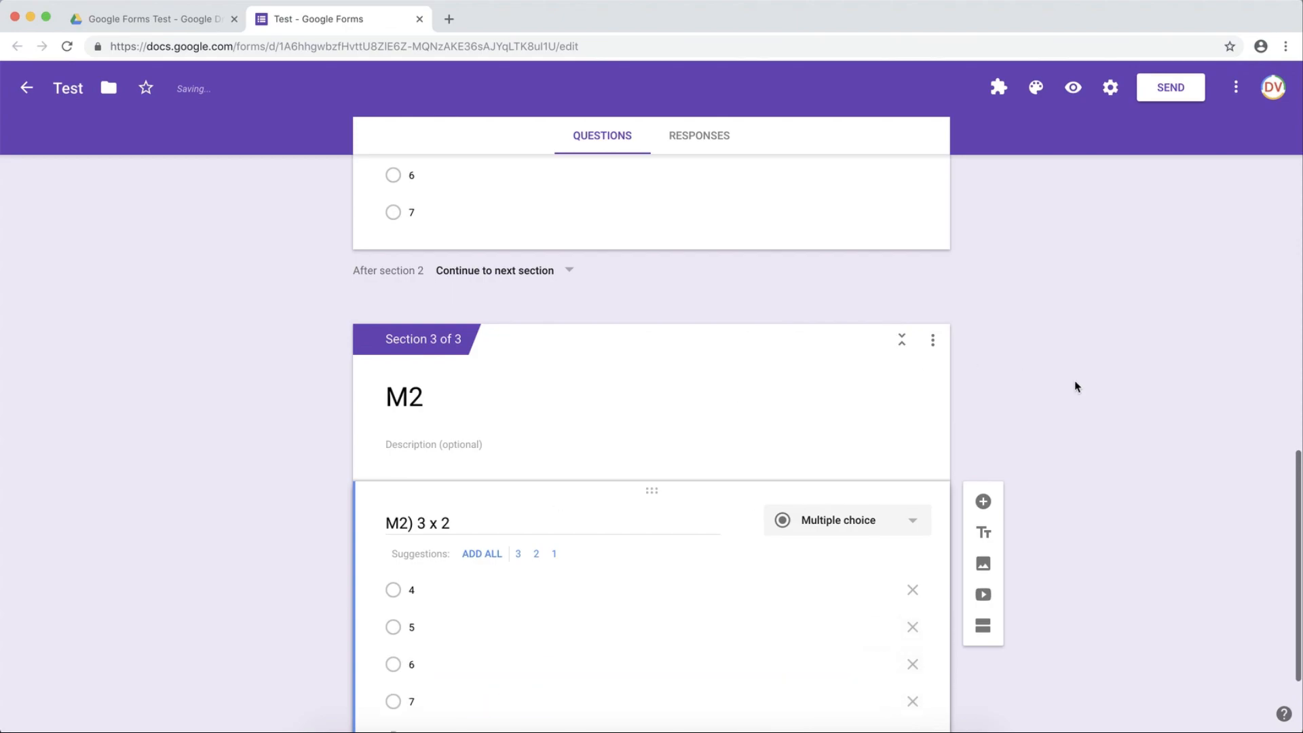
Add a new section after M2 and title it "R2".
scroll(1074, 386, down, 2)
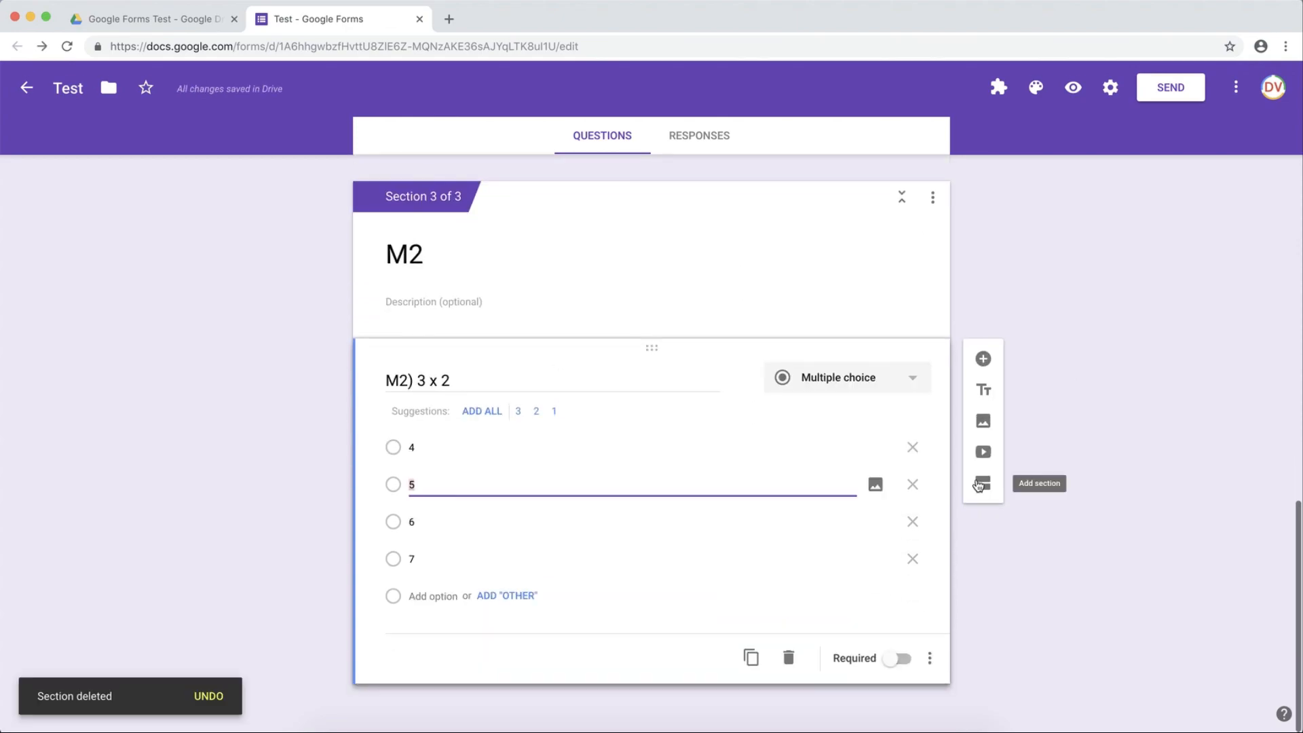
click(981, 483)
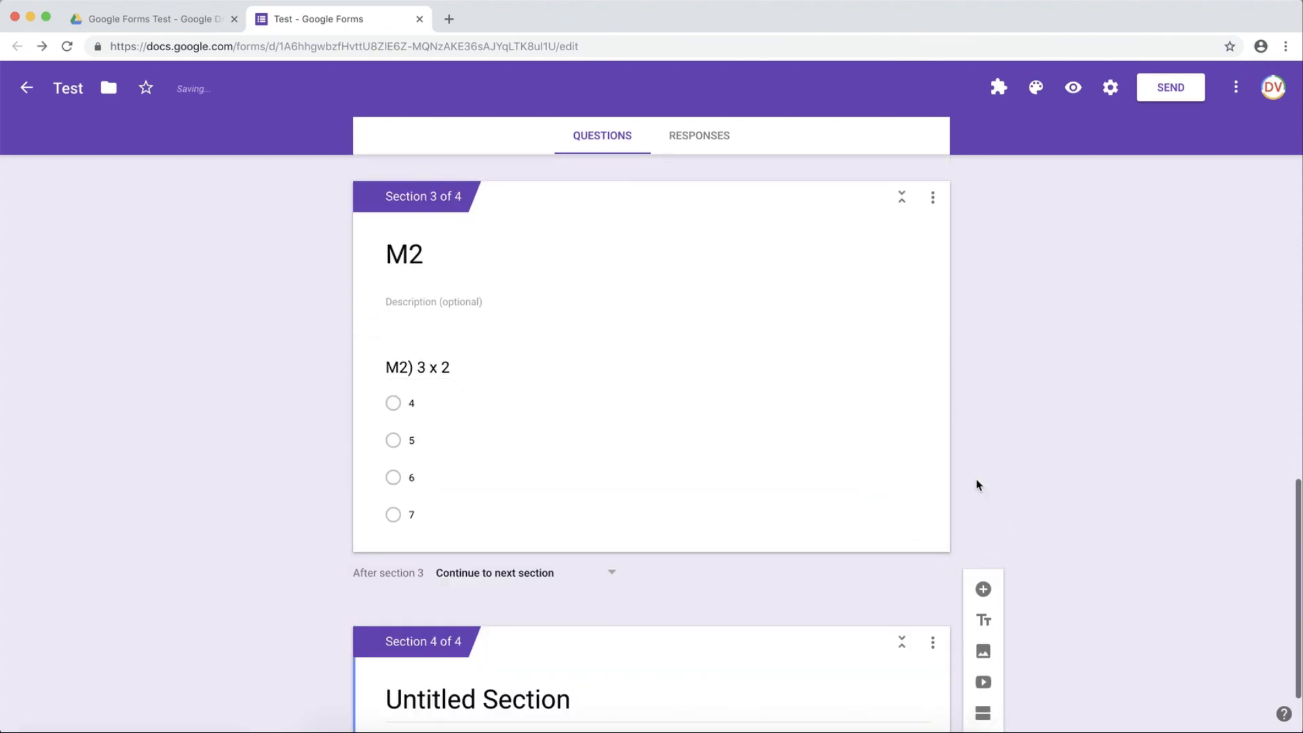
click(621, 604)
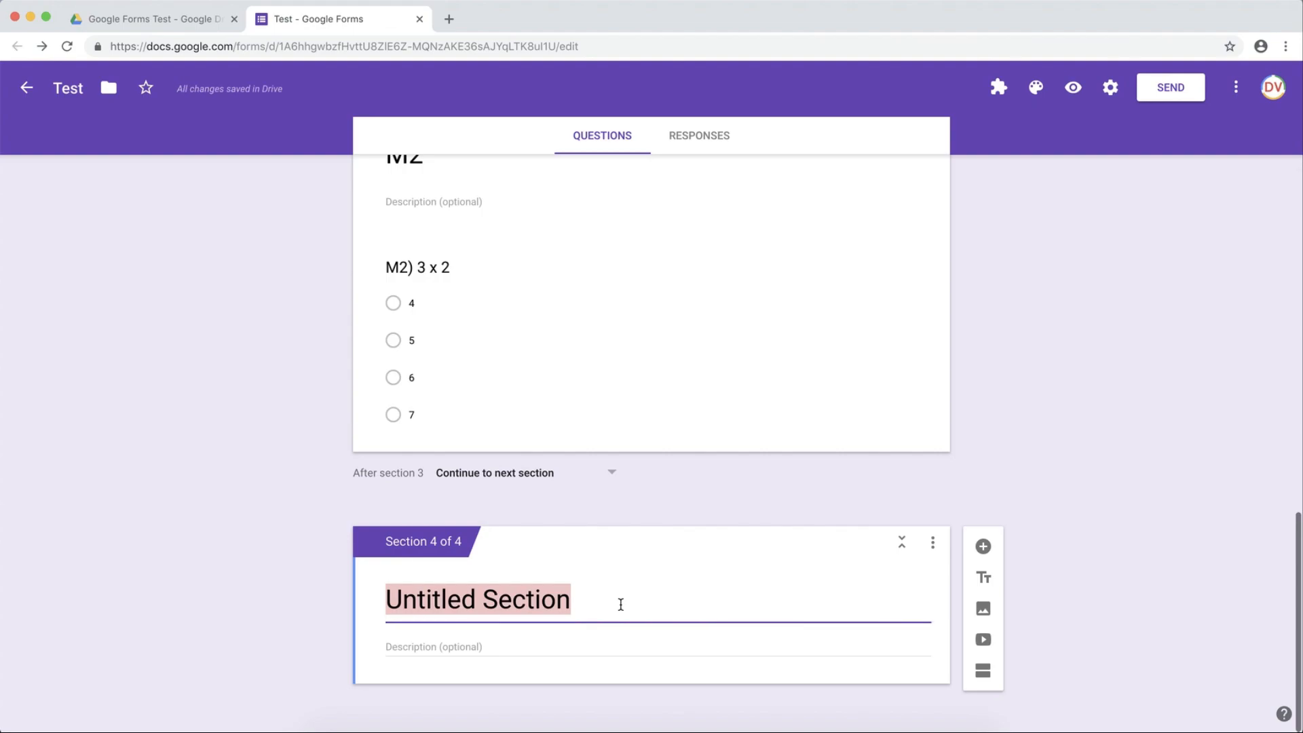
text(R2)
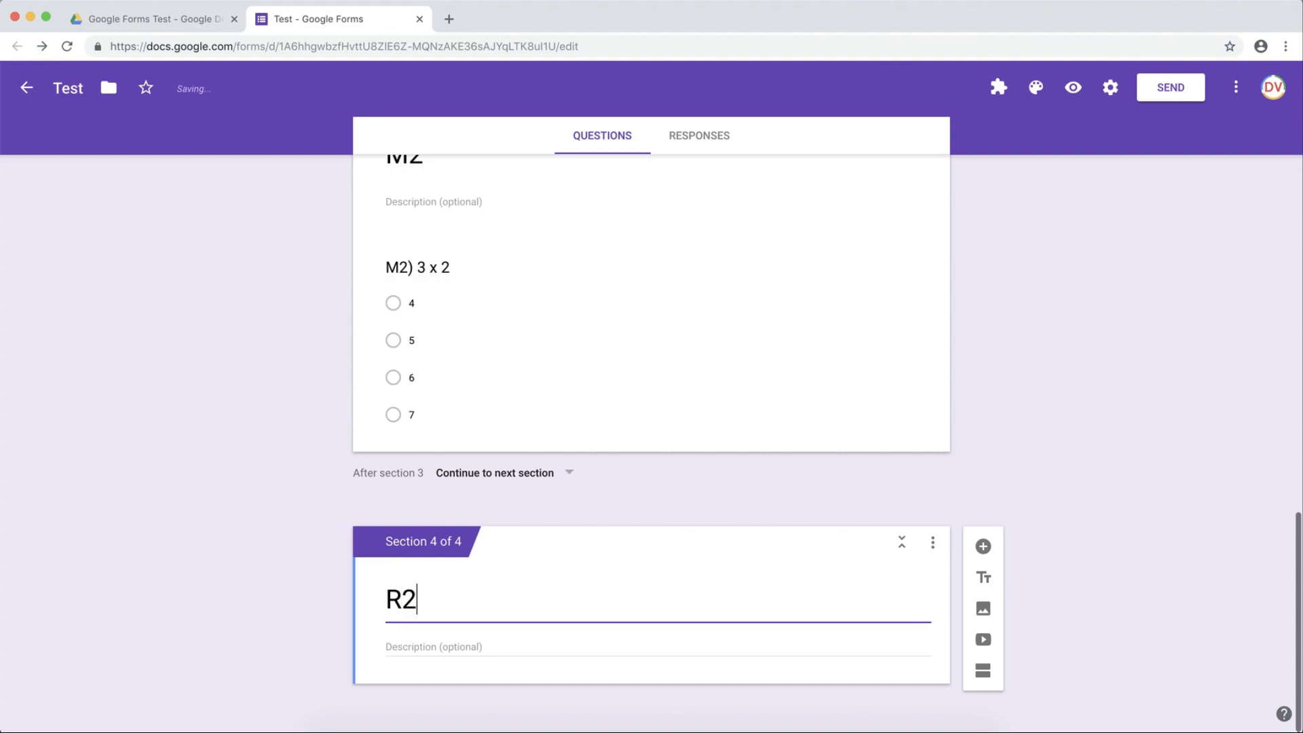
Add a multiple-choice question "R2.1) 1 x 2" to section R2 with the answer options 1, 2, 3 and 4.
click(984, 547)
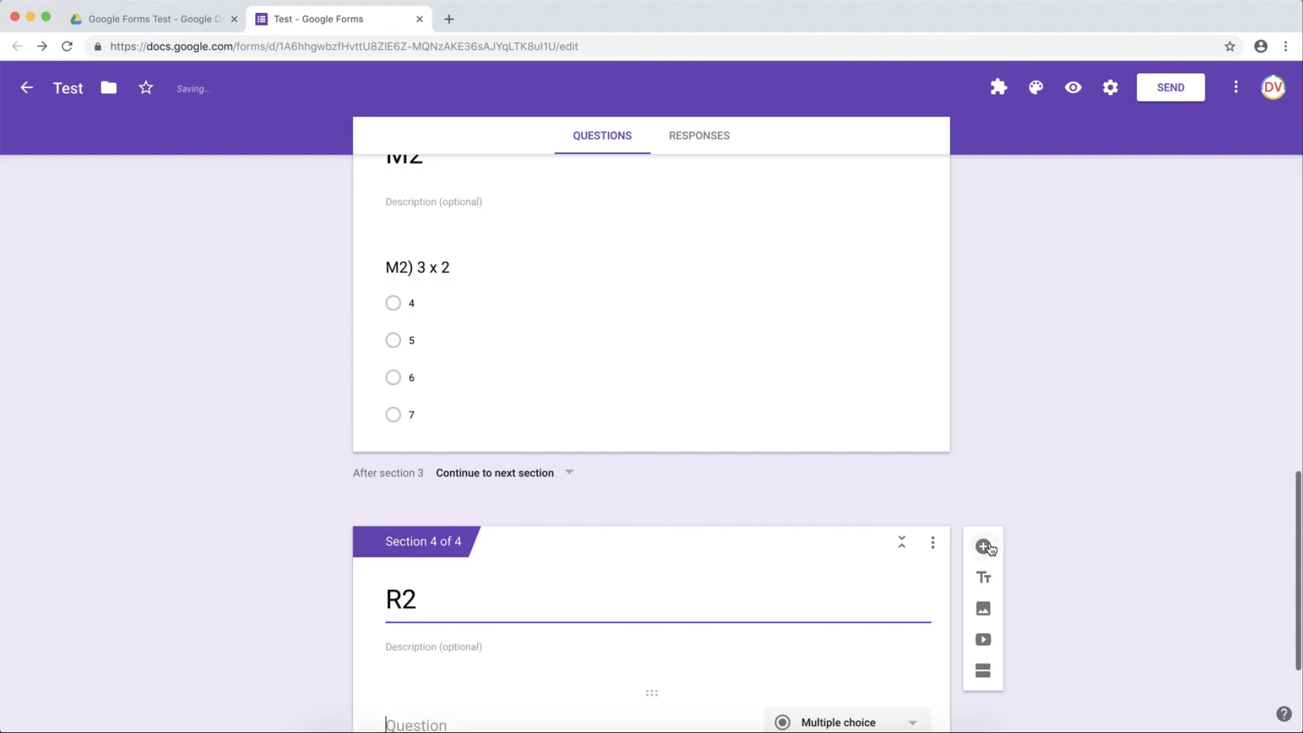
text(R2.1()
text( 1 x 2)
click(675, 566)
text(1)
key(Tab)
text(2)
key(Tab)
key(Tab)
text(3)
key(Tab)
key(Tab)
text(4)
Add a multiple-choice question "R2.2) 2 x 2" to section R2 with the answer options 2, 3, 4 and 5.
click(983, 502)
text(R2.2))
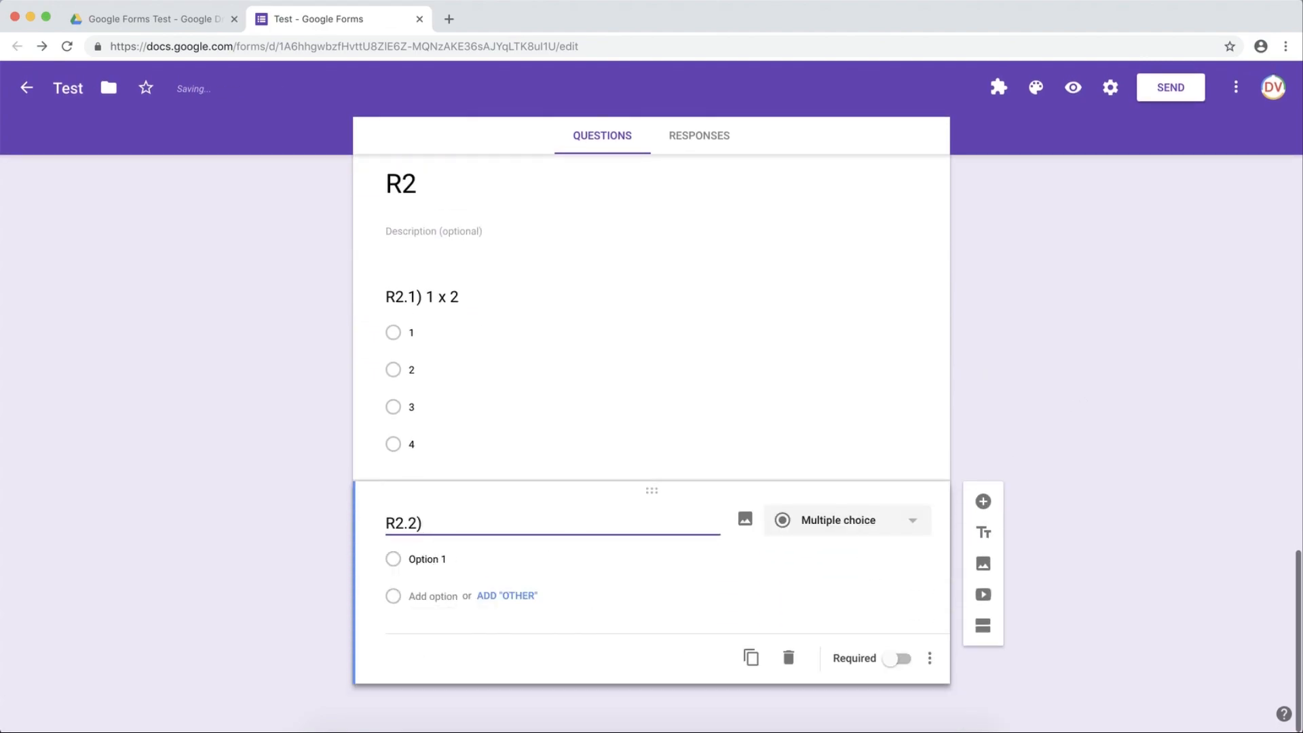
text( 2 x 2)
click(428, 557)
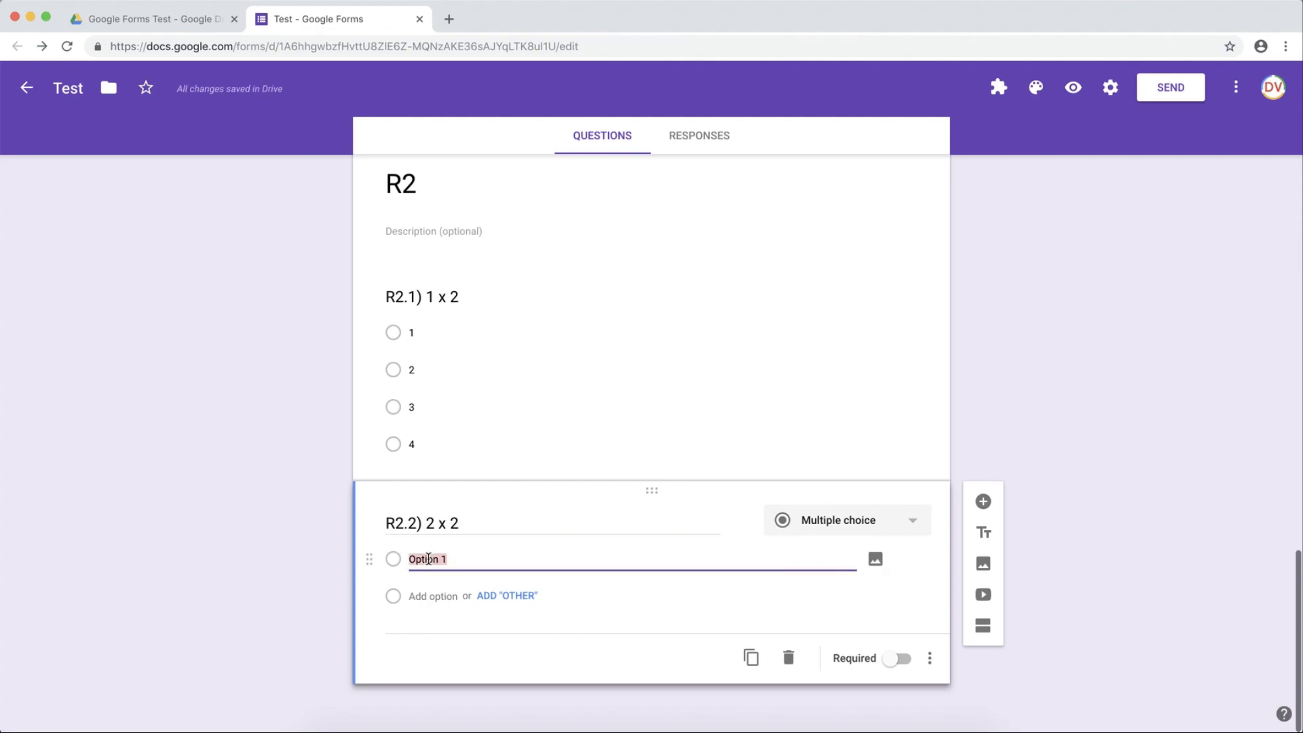
text(2)
key(Return)
text(3)
key(Return)
text(4)
key(Return)
text(5)
key(Return)
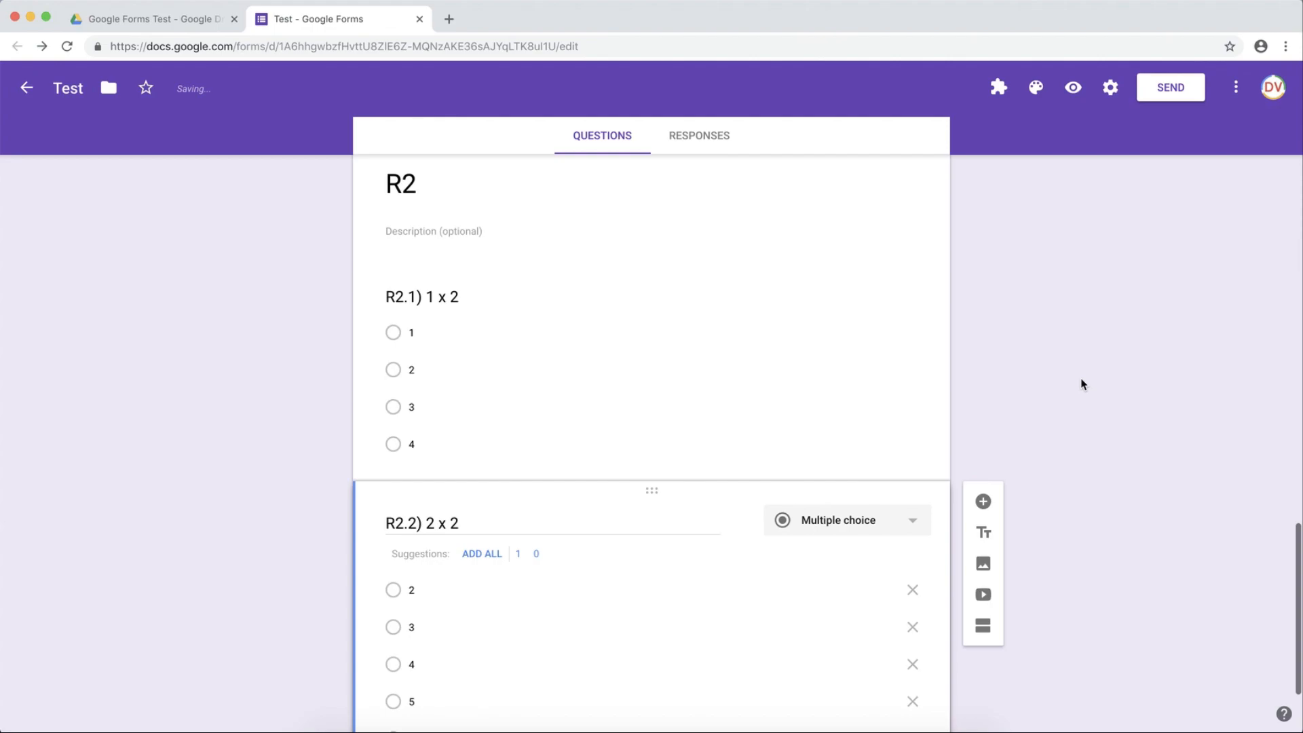
Add a section titled "M3" after R2 containing a multiple-choice question "M3)" with the answer options A, B, C and D.
click(985, 490)
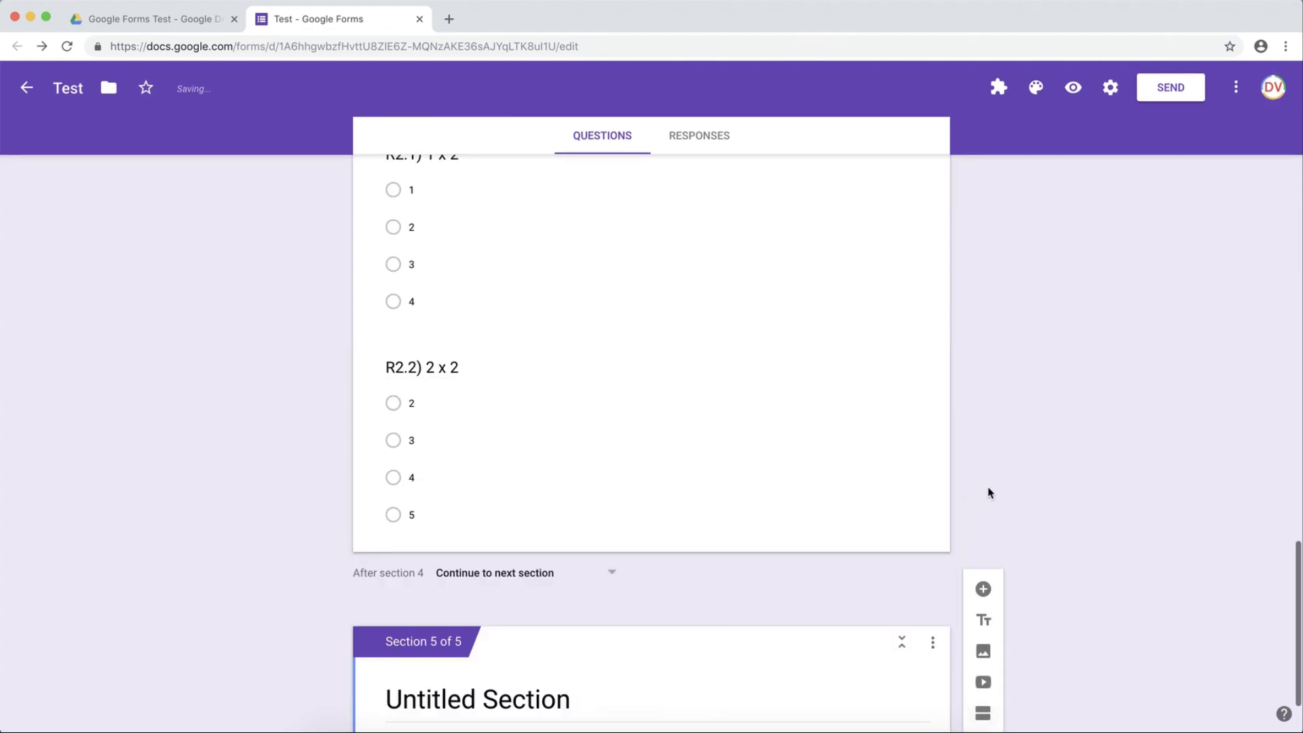
text(M)
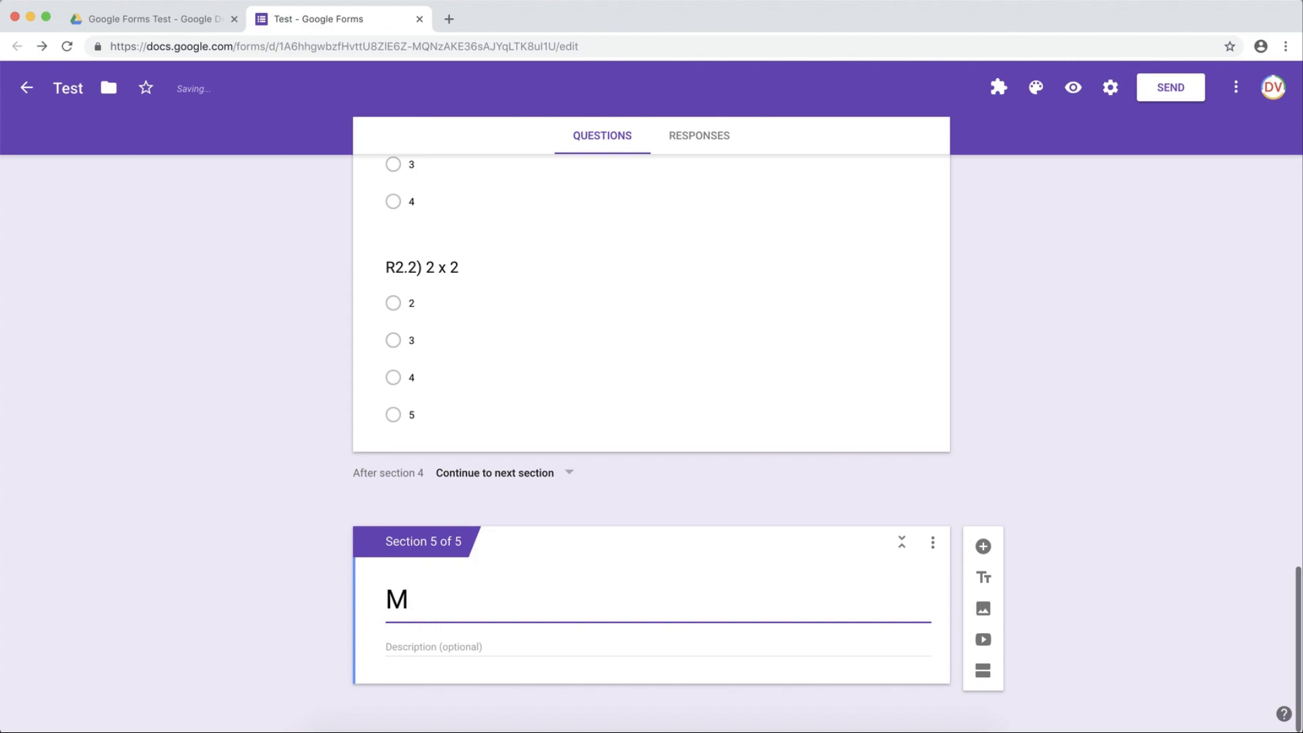
text(3)
click(983, 546)
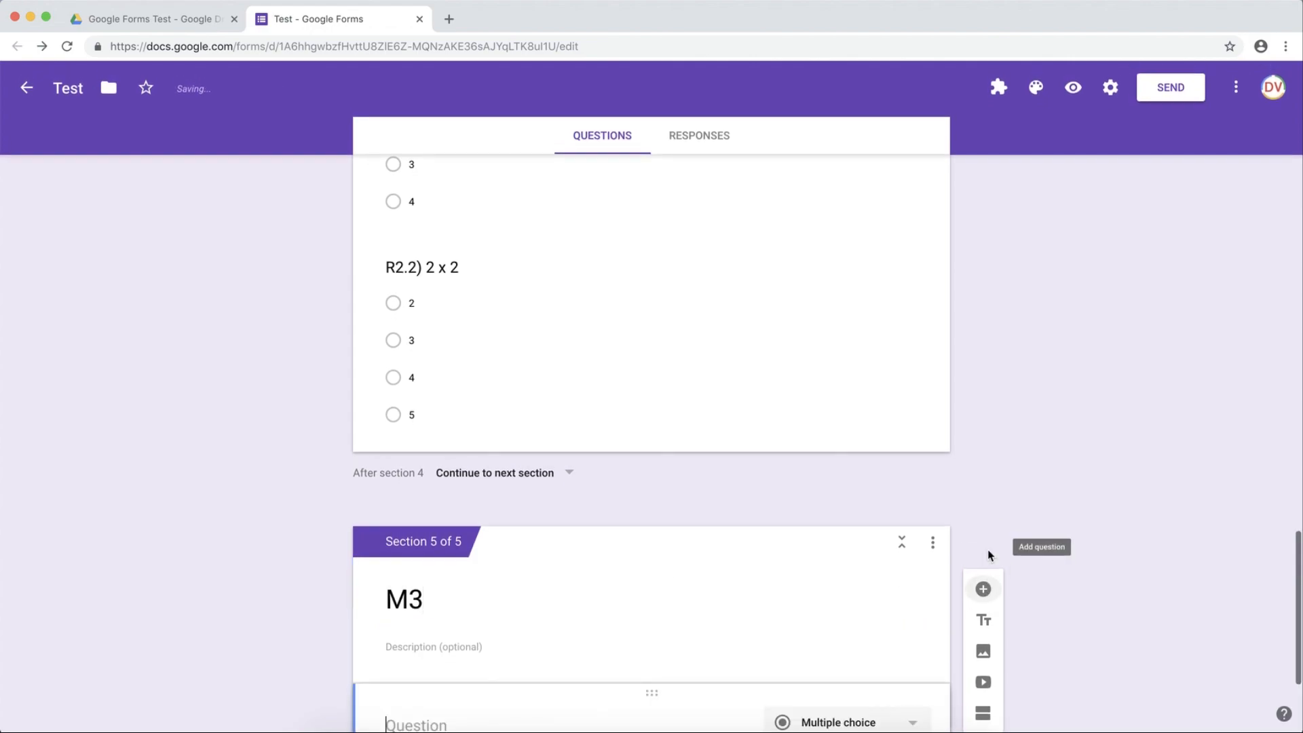
text(M3))
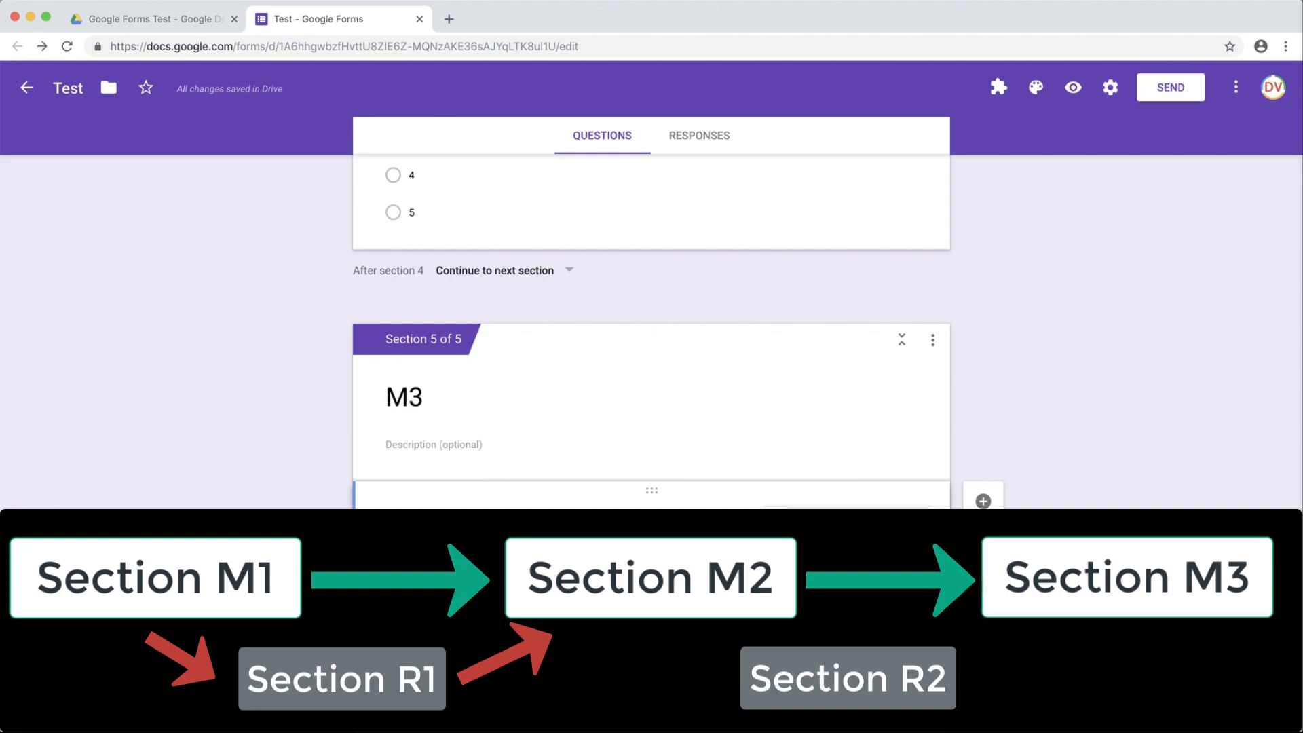
click(838, 521)
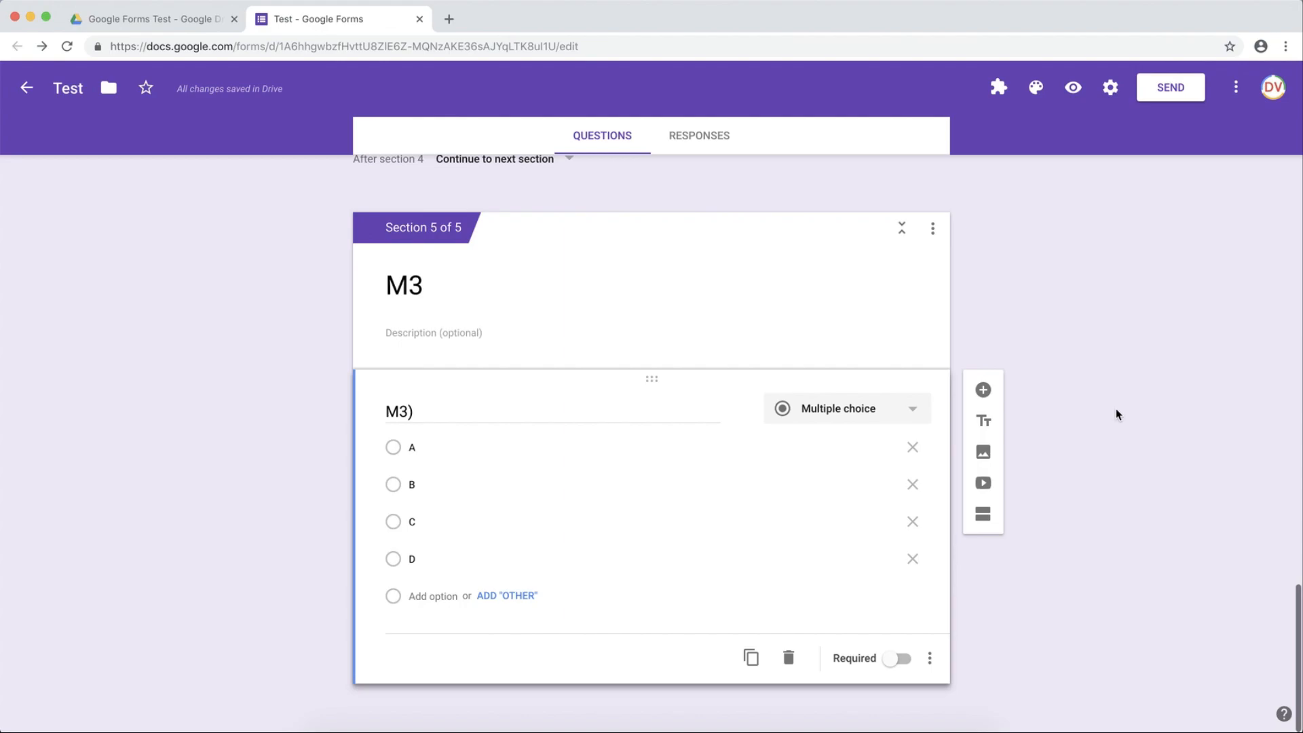
Enable going to a section based on the answer for the M1 question and send answer 4 to section 3 (M2).
scroll(1118, 413, up, 20)
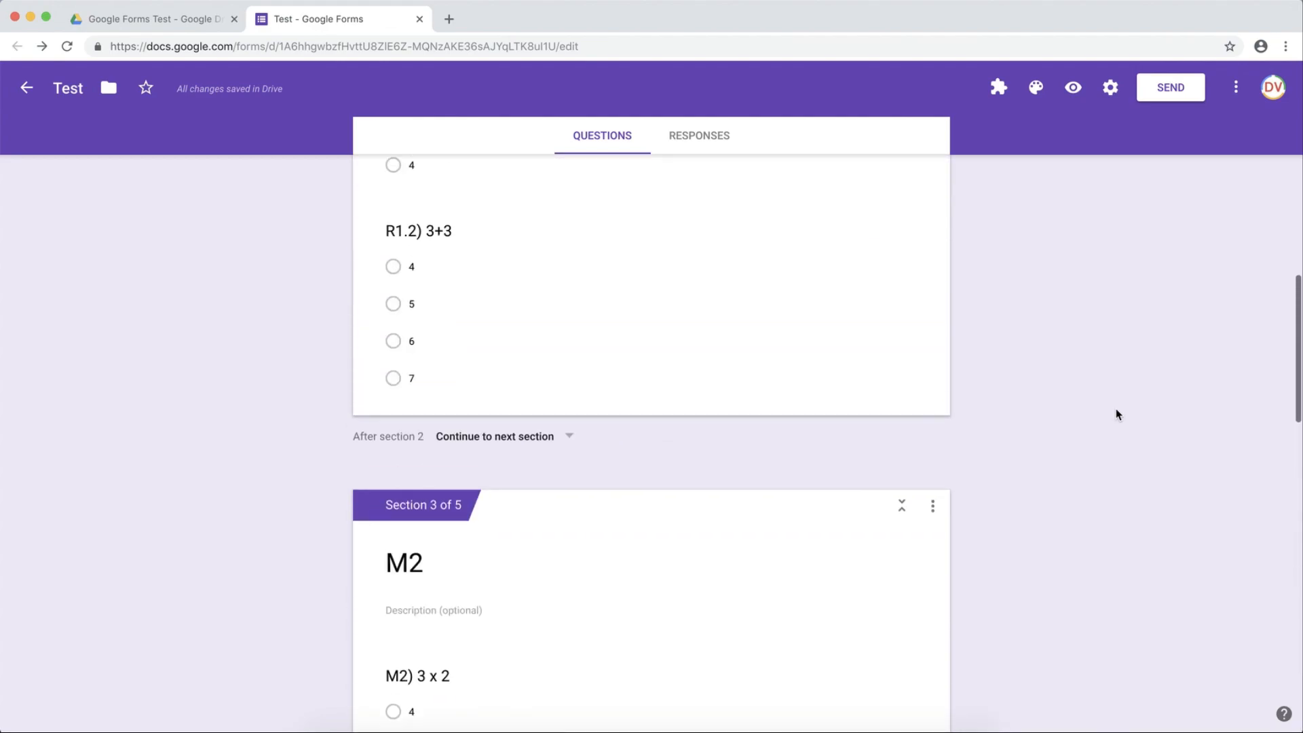
scroll(1117, 414, up, 8)
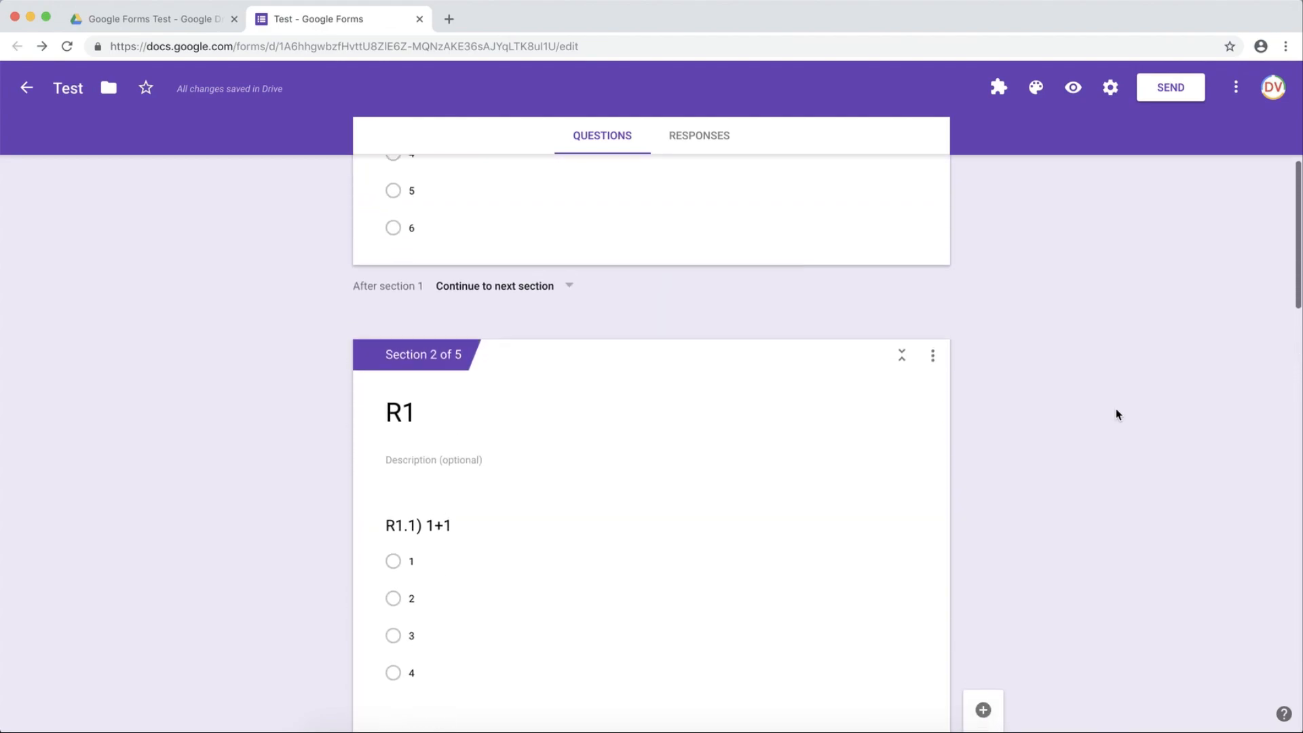
scroll(1118, 413, up, 5)
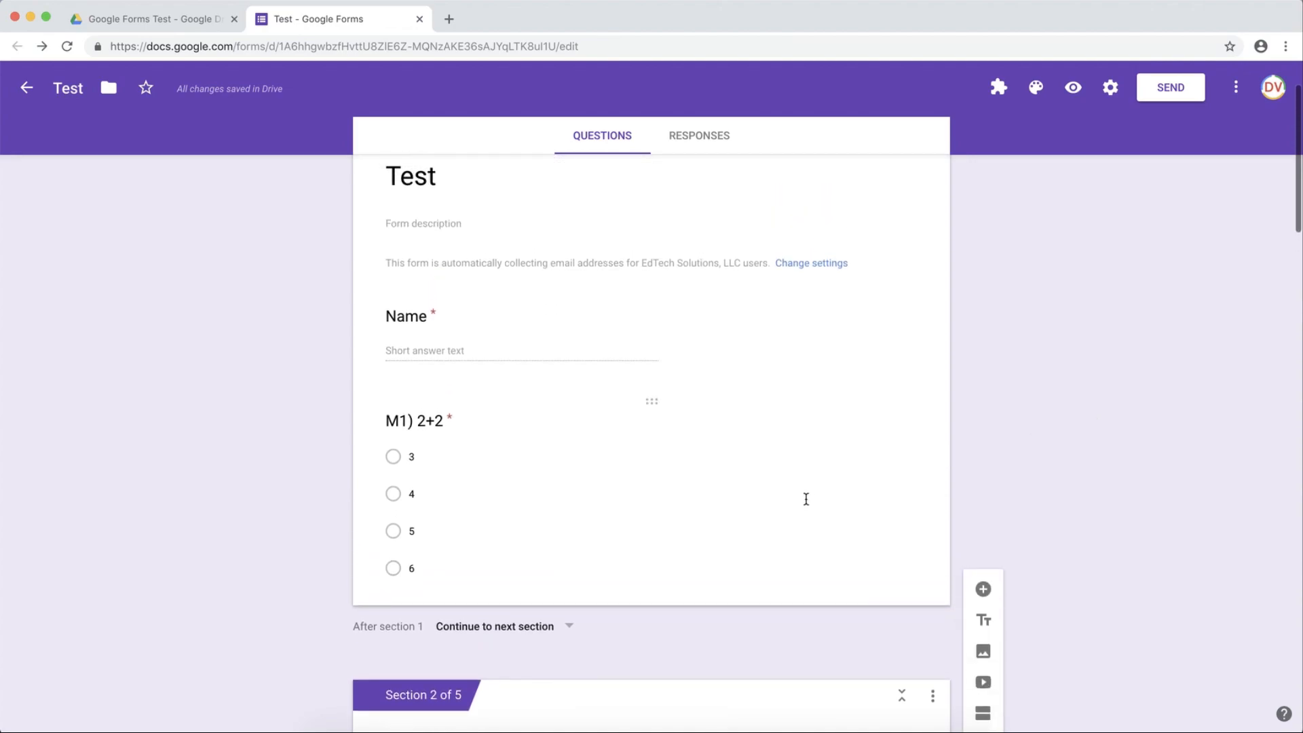
click(454, 427)
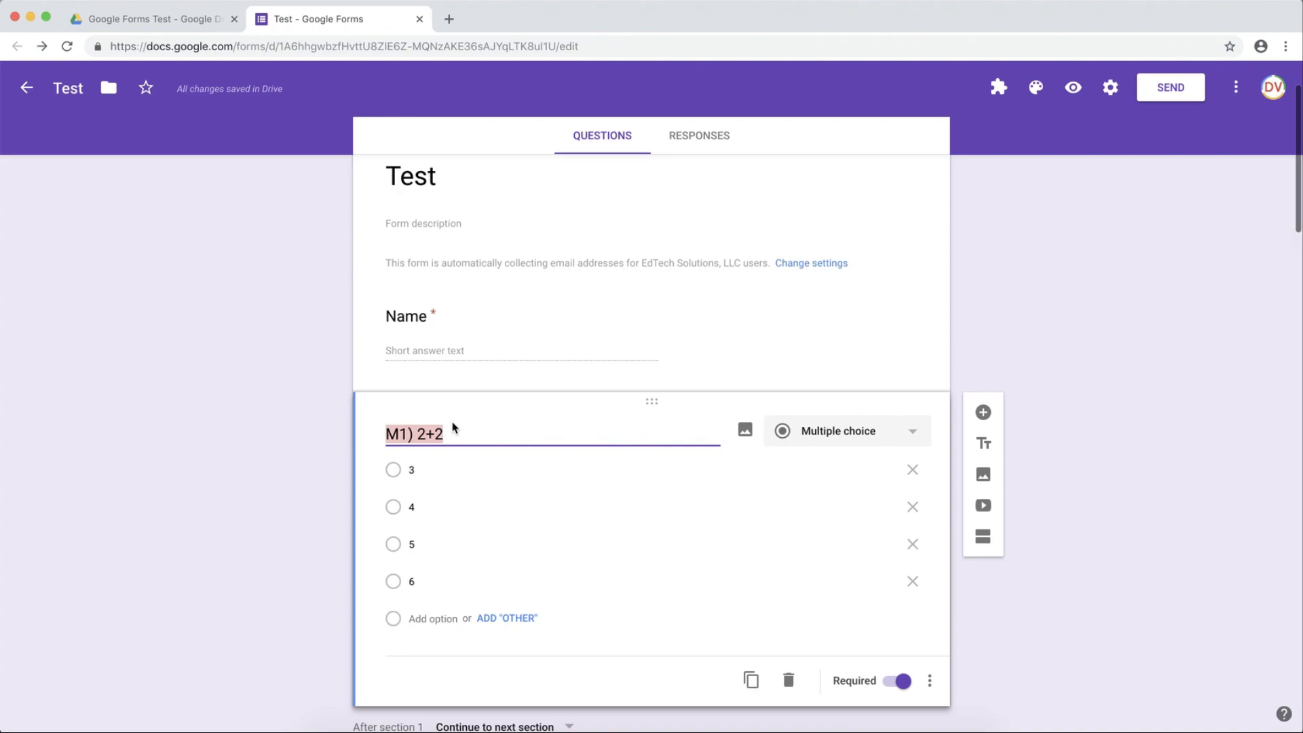
click(928, 683)
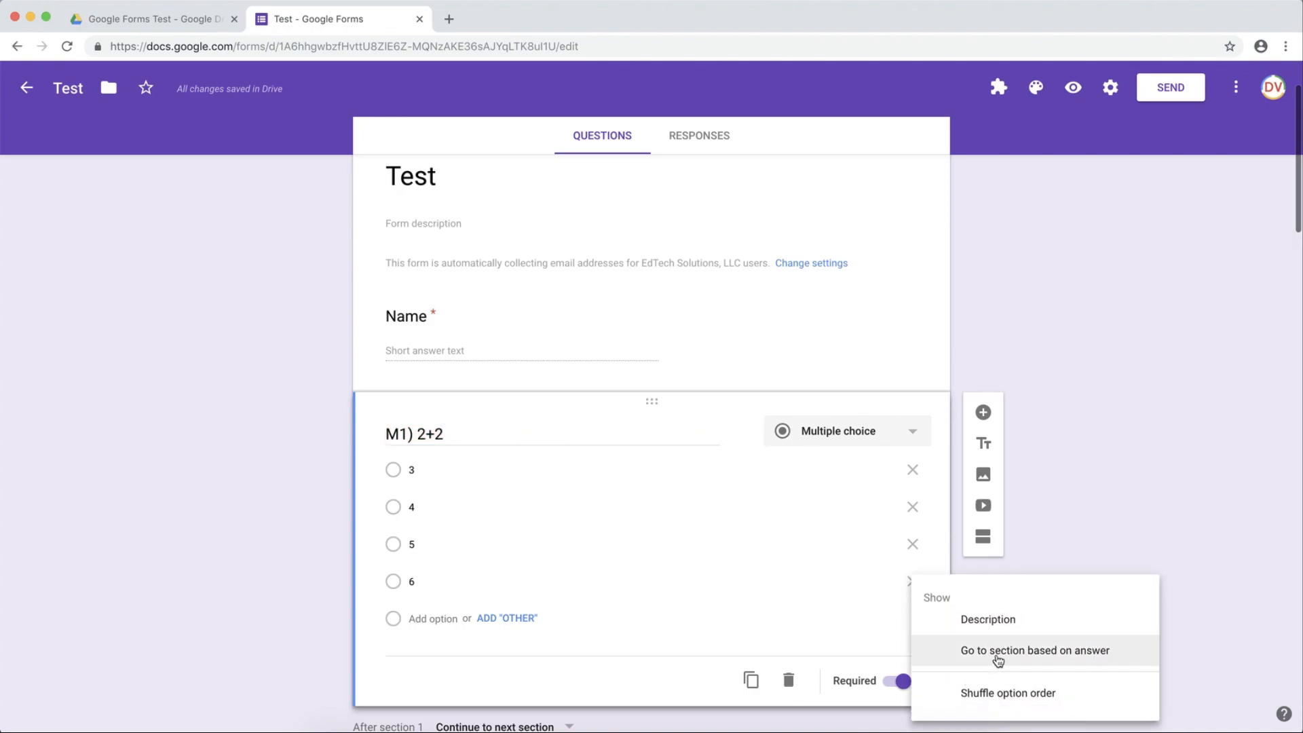
click(998, 651)
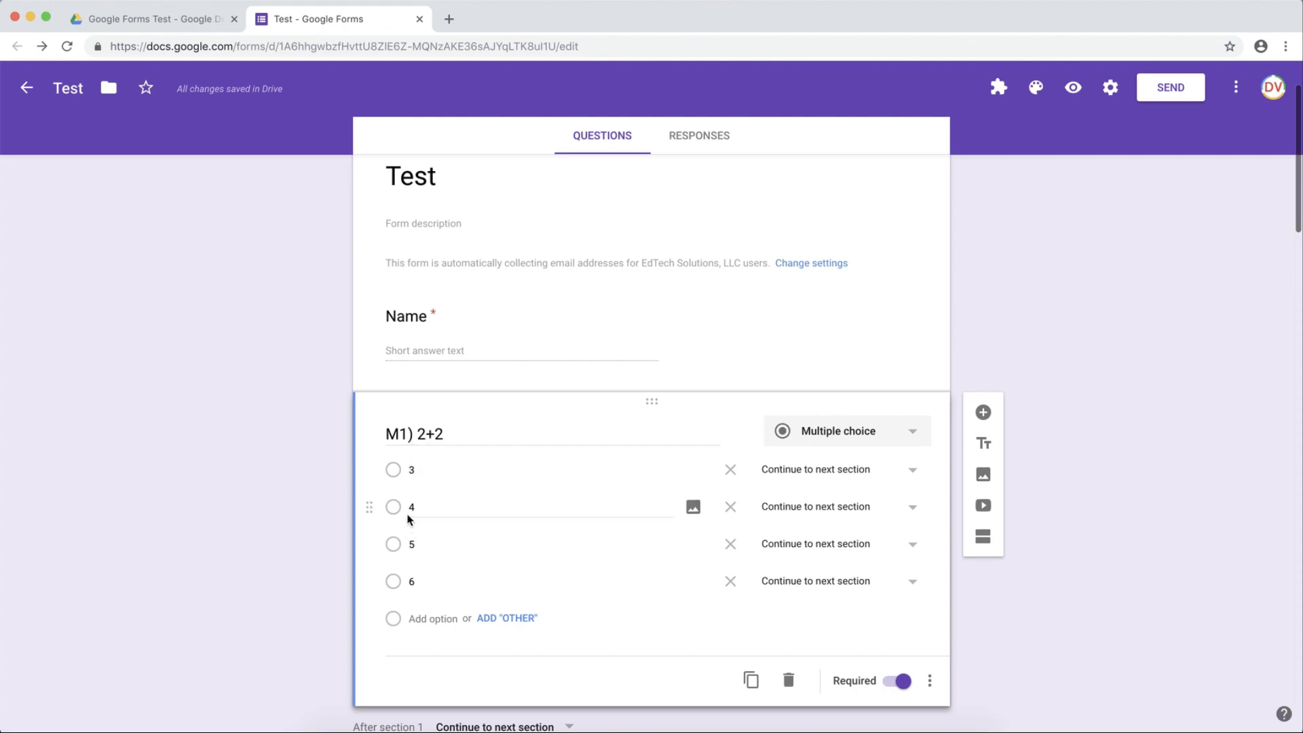
click(779, 506)
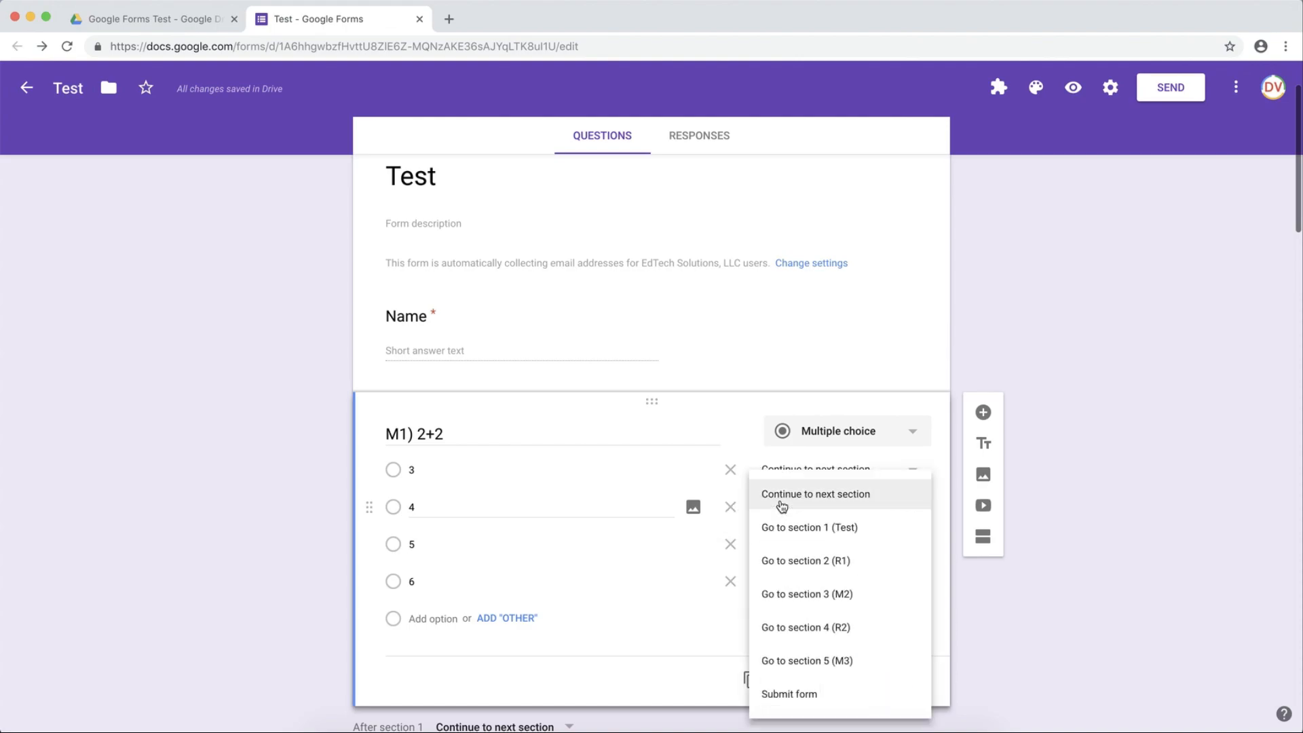
click(829, 595)
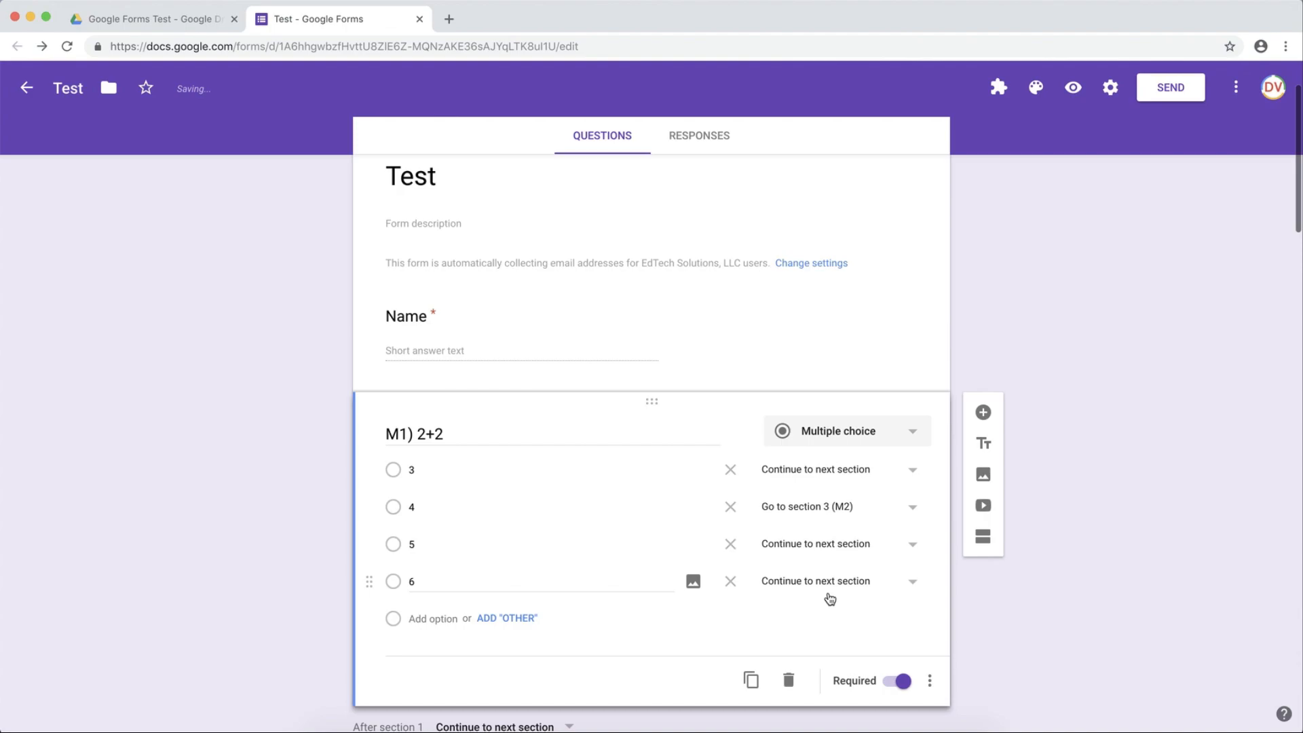
Send the wrong answers 3, 5 and 6 of the M1 question to section 2 (R1).
click(813, 469)
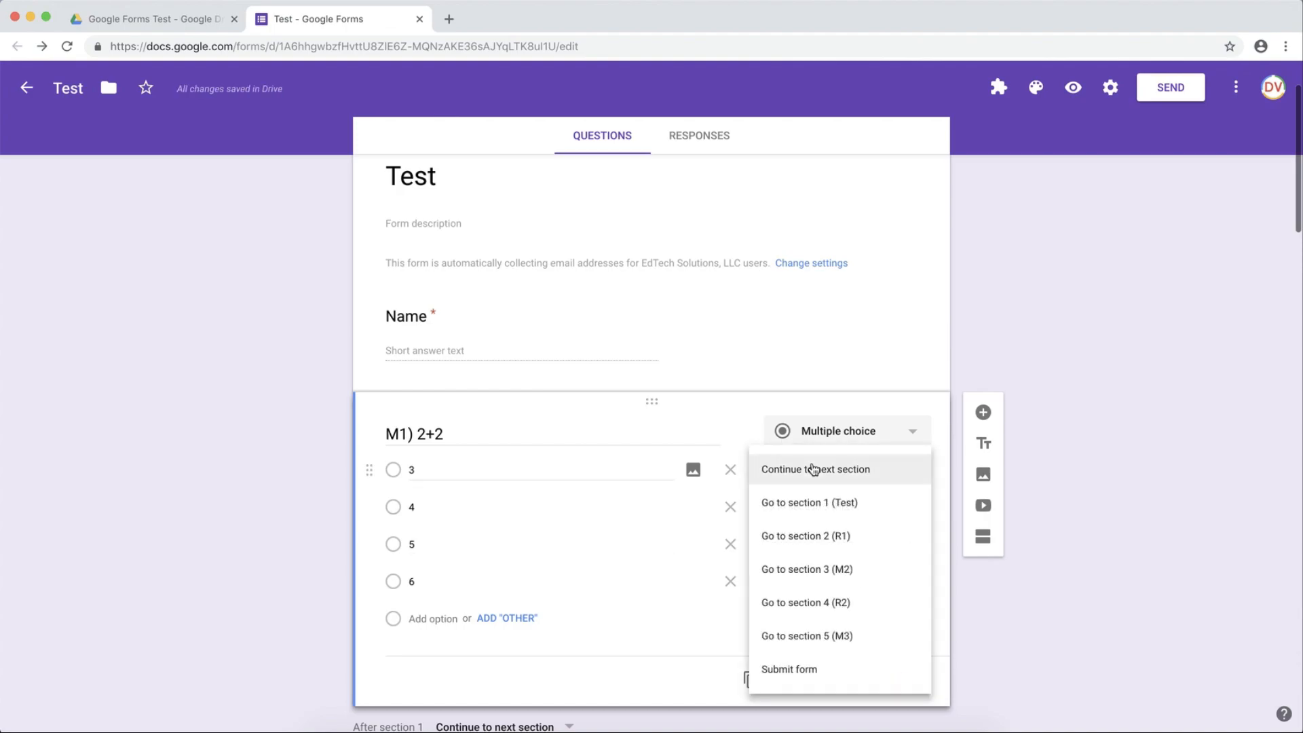
click(858, 541)
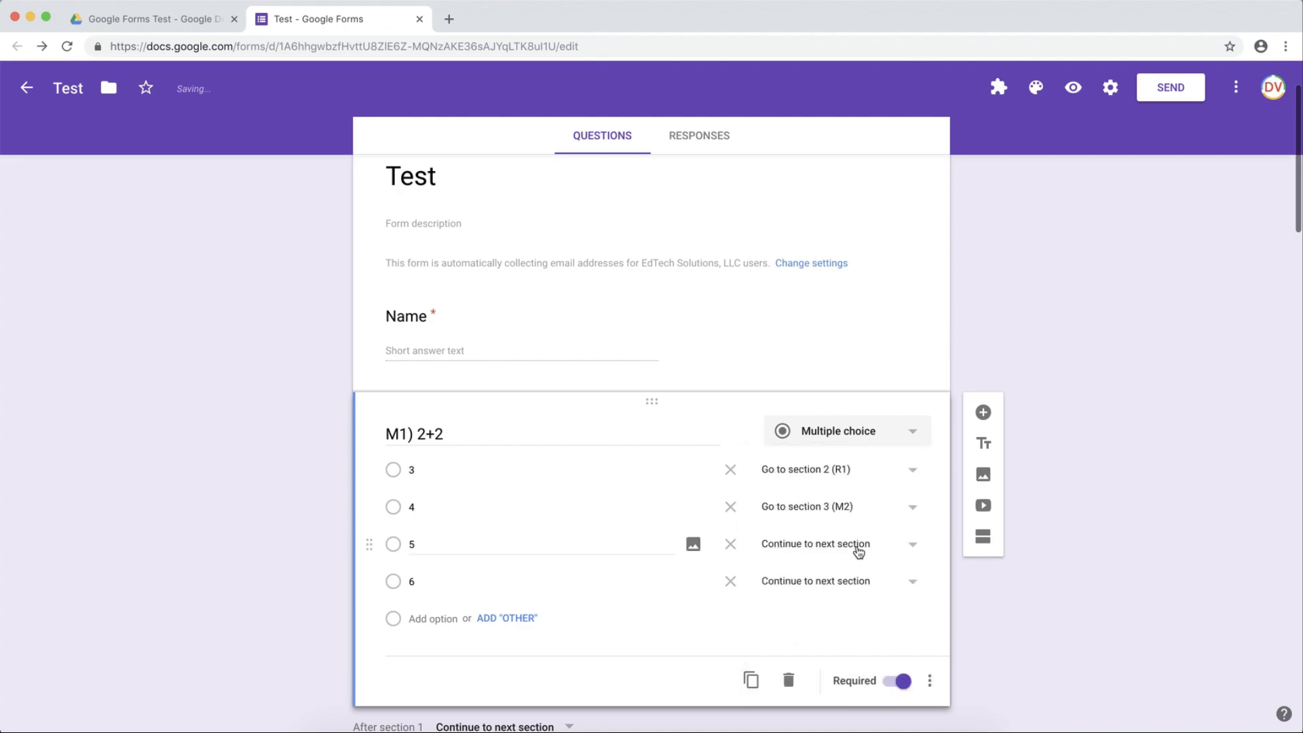
click(858, 551)
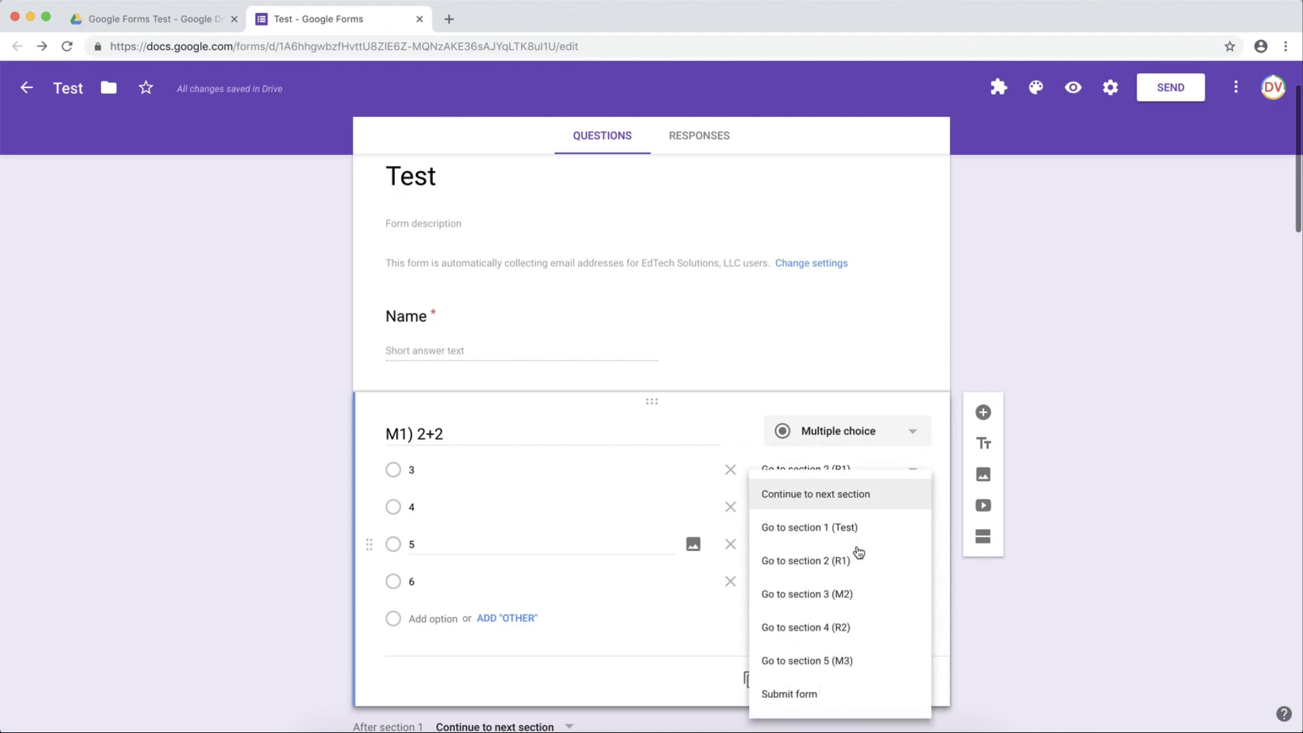
click(855, 561)
click(843, 580)
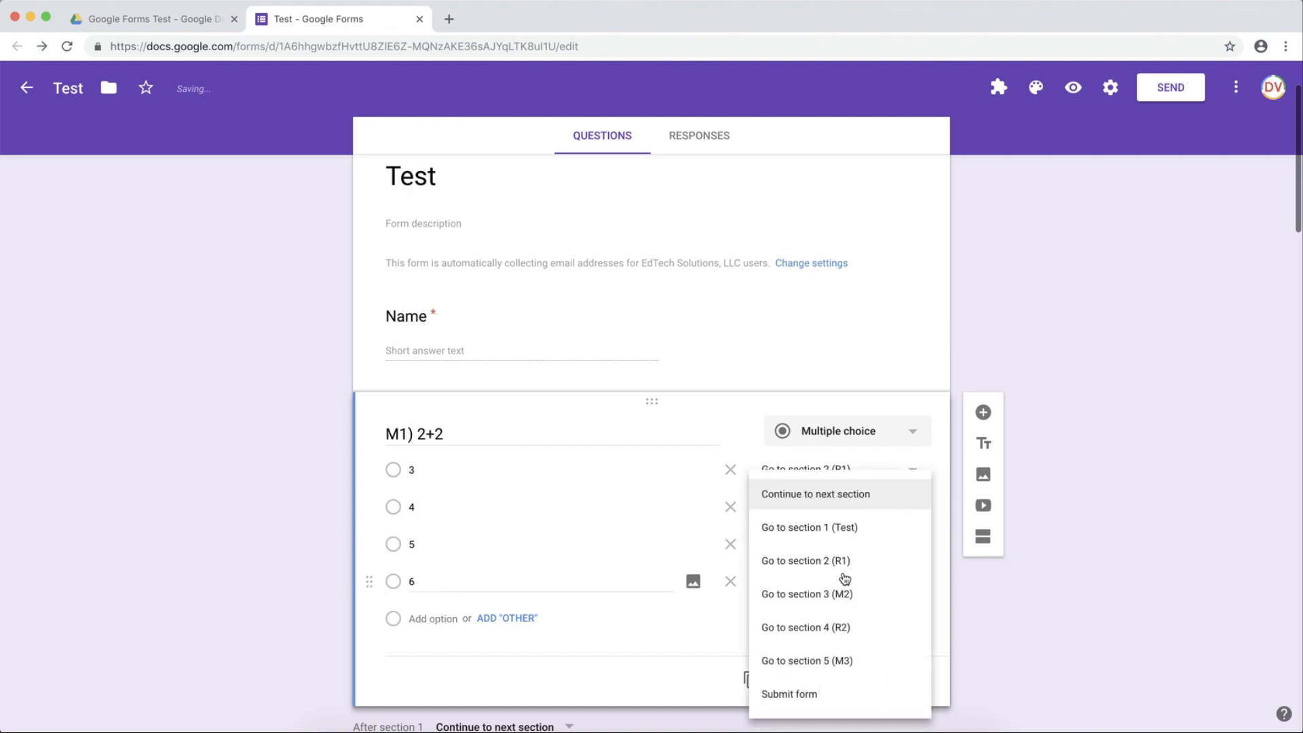
click(840, 563)
Set the form to go to section 3 (M2) after section 2 (R1).
scroll(956, 649, down, 5)
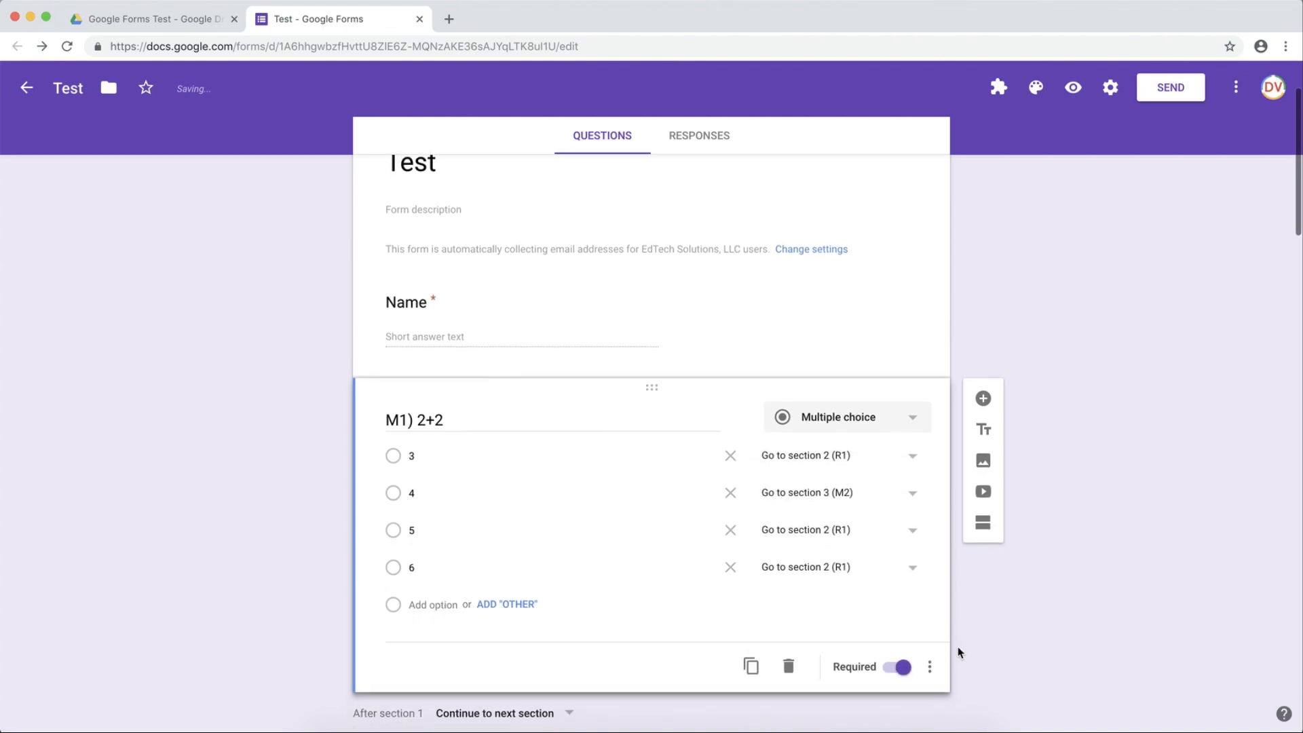
scroll(957, 651, down, 4)
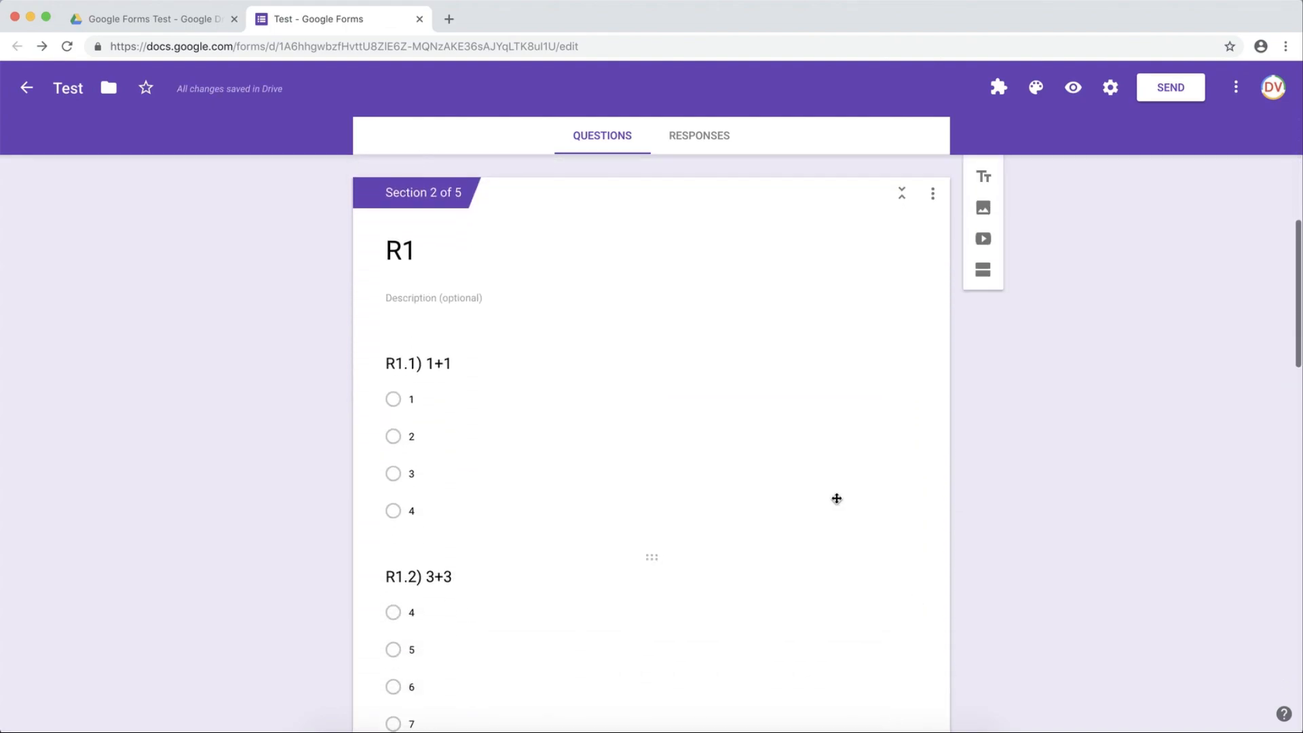
scroll(1137, 349, down, 4)
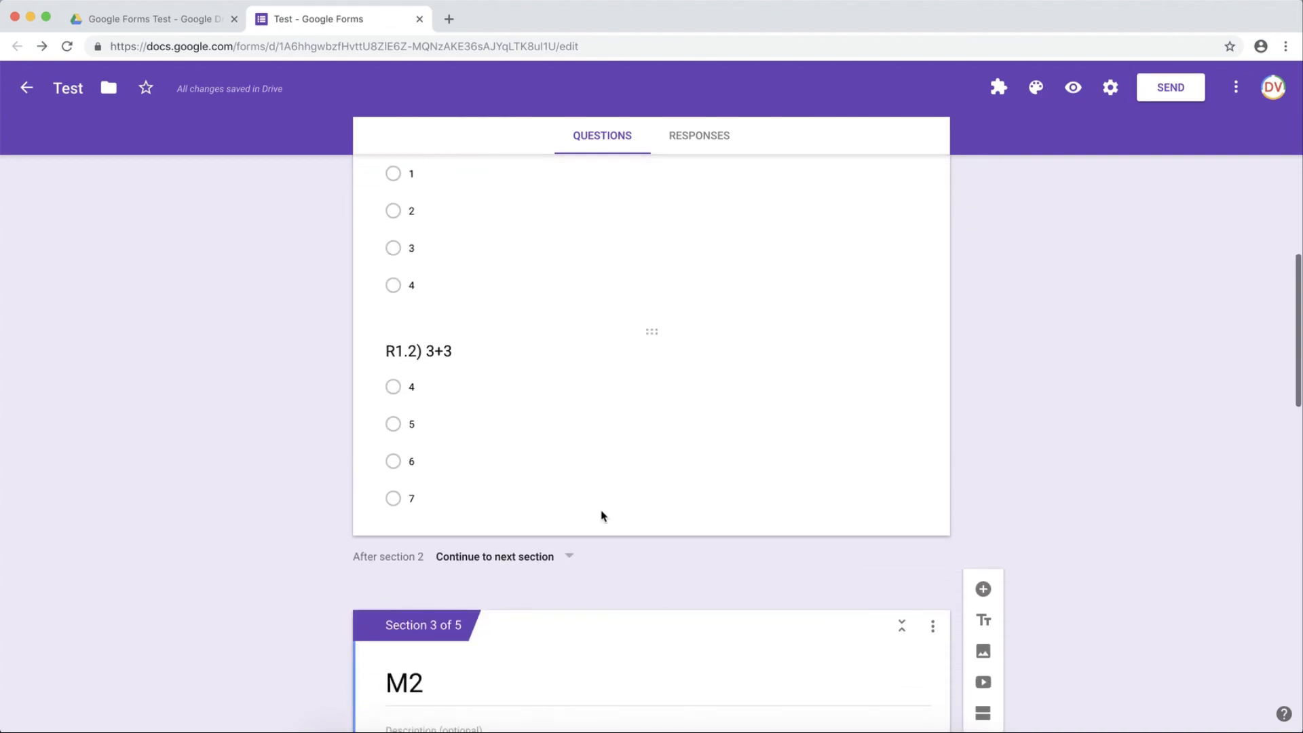
click(563, 560)
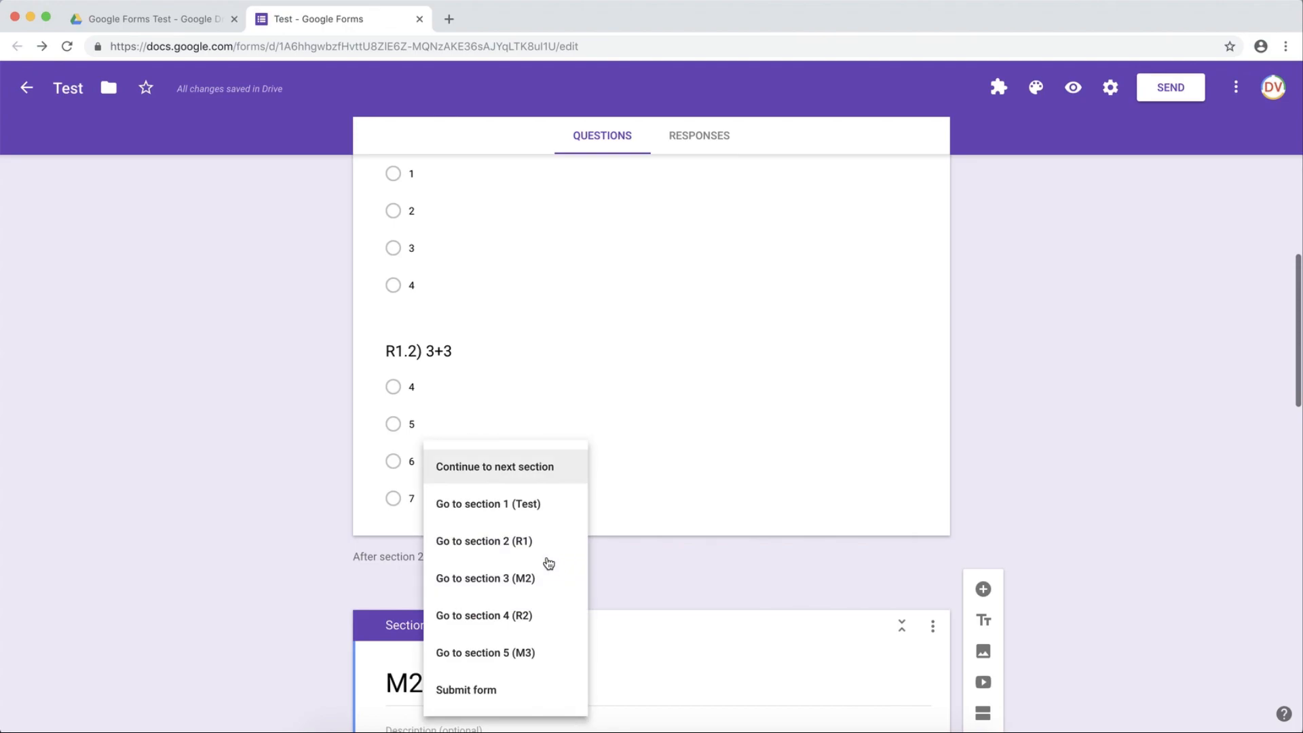
click(539, 578)
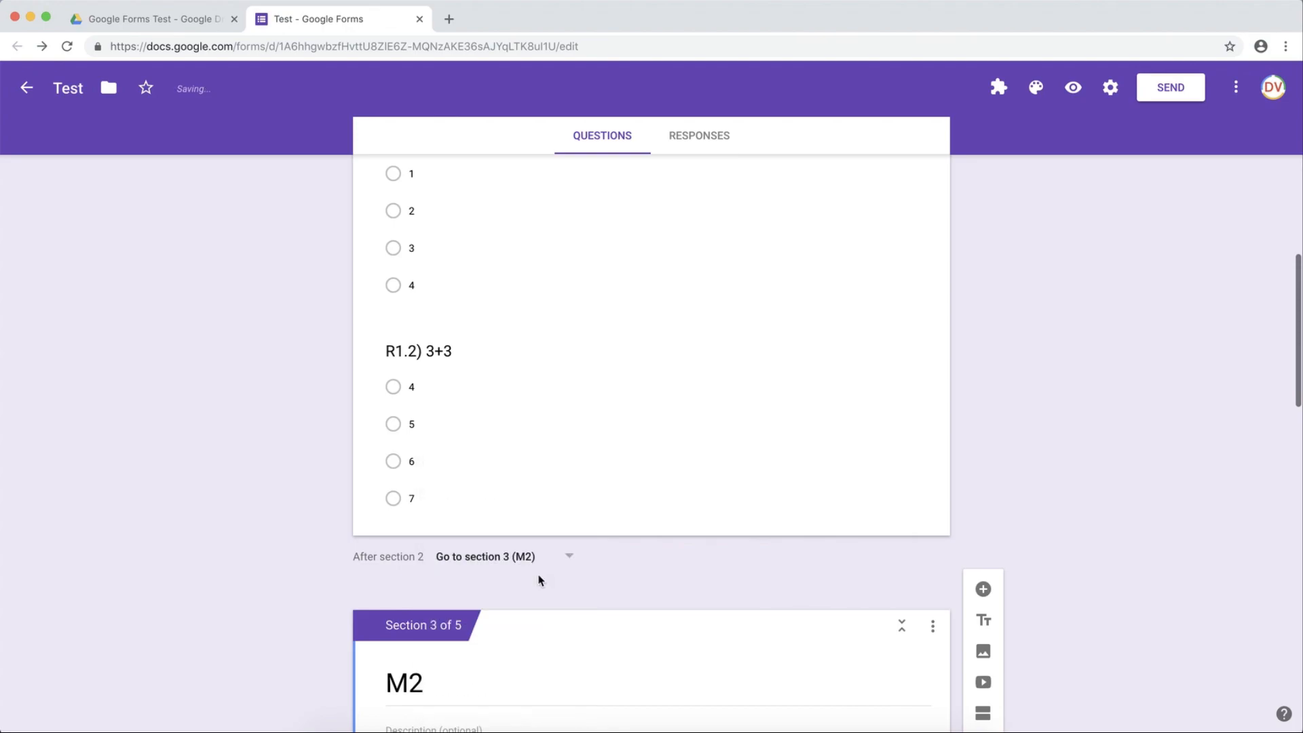
Make the M2 question required with section navigation based on the answer, and send answer 6 to section 5 (M3).
scroll(1043, 520, down, 3)
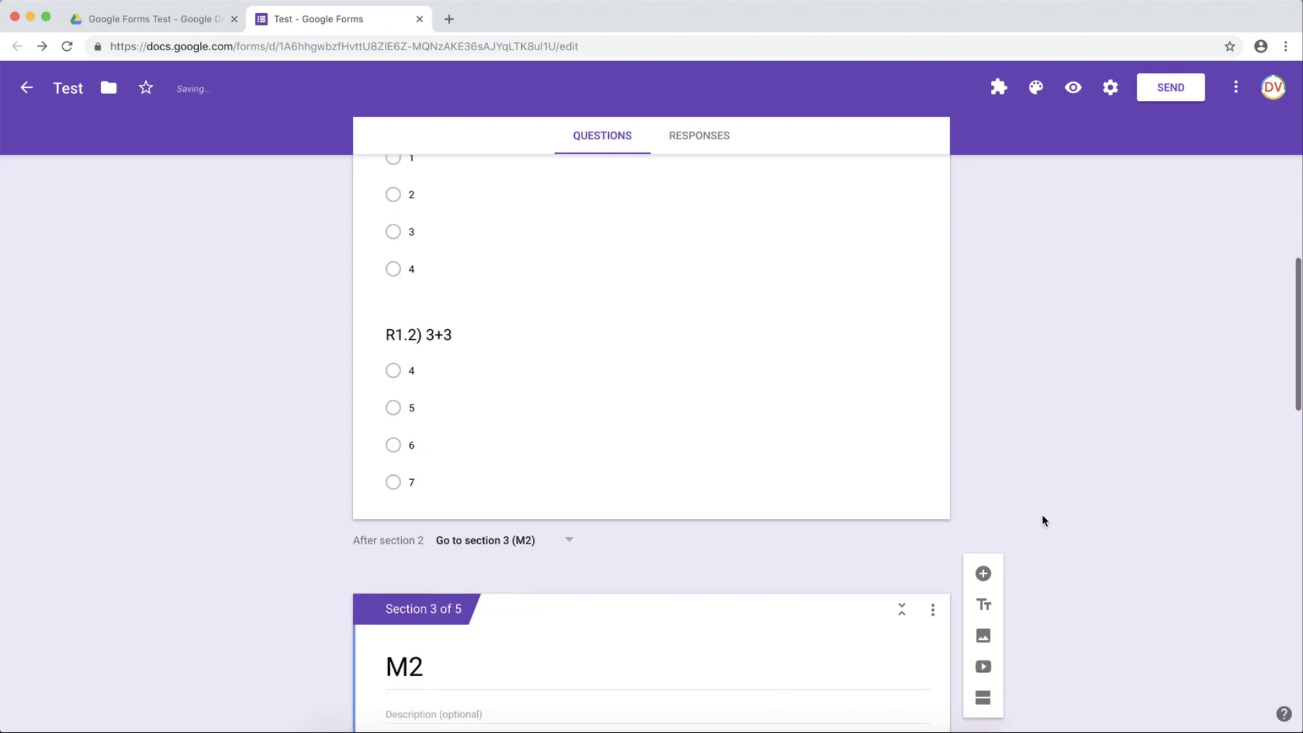
scroll(1043, 520, down, 5)
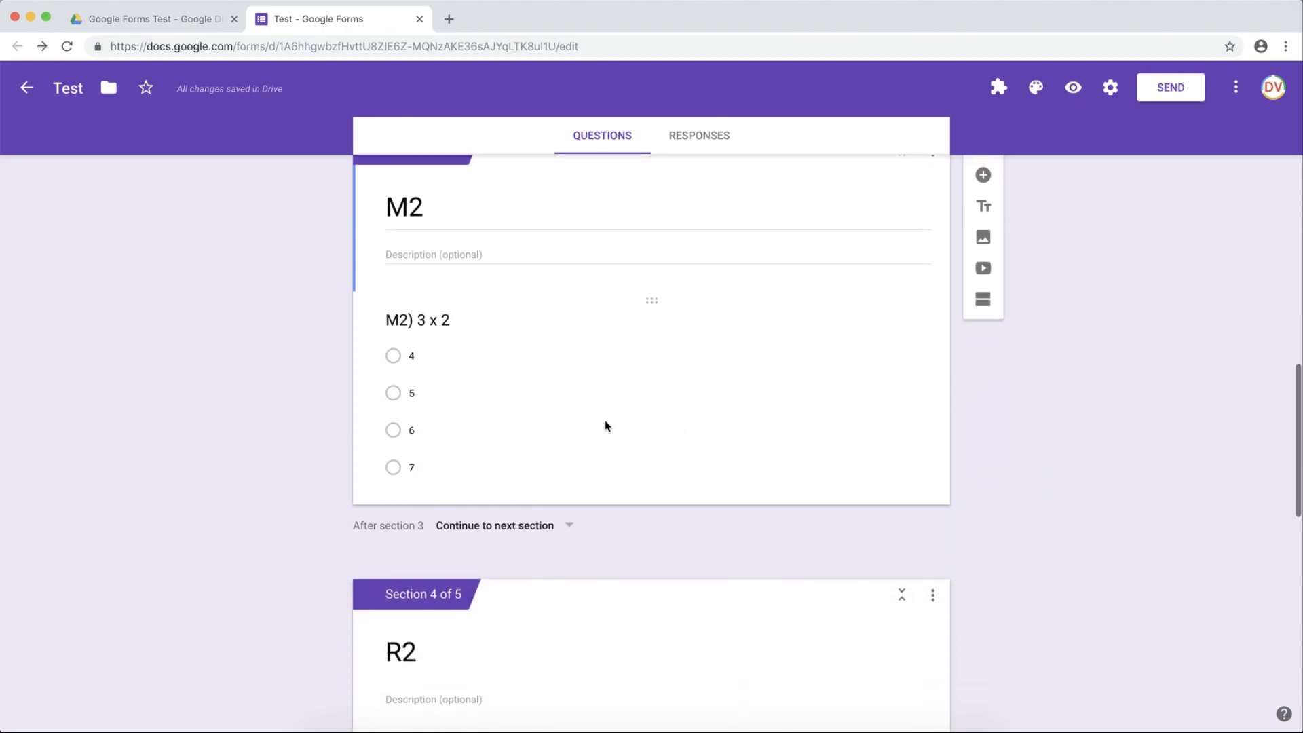
click(447, 321)
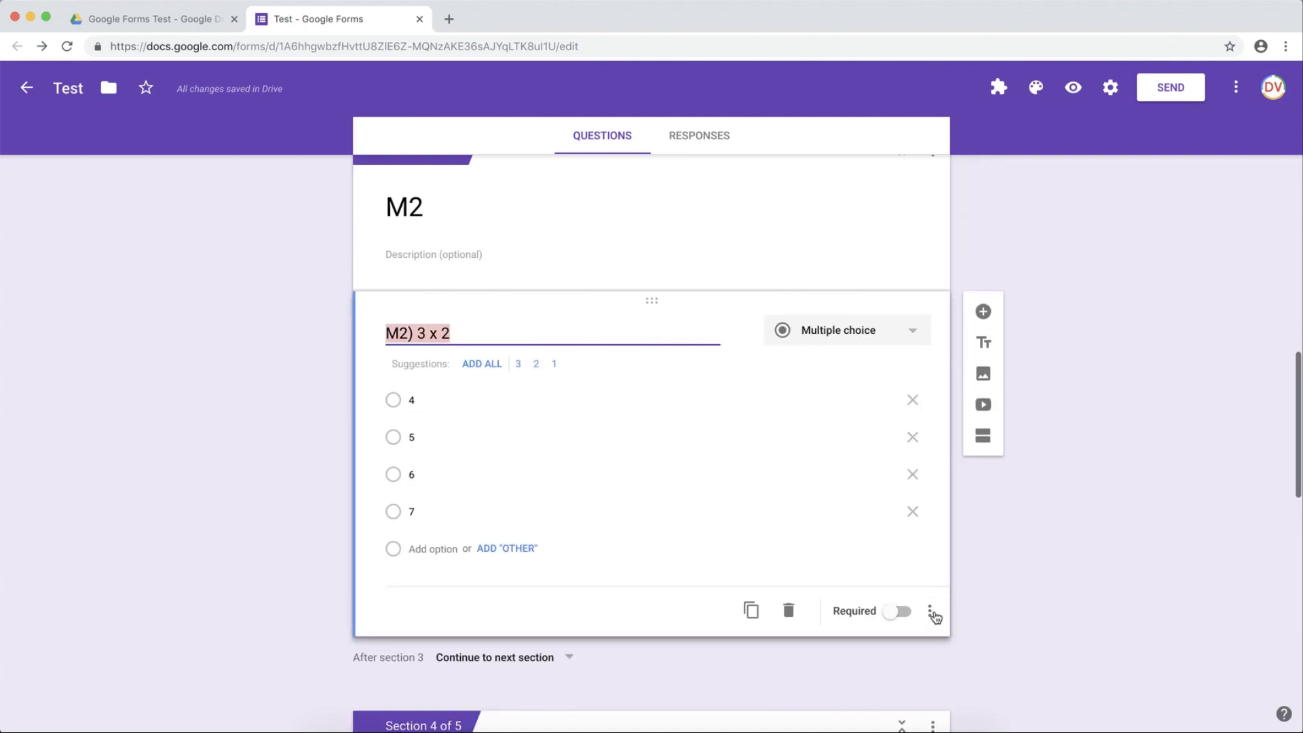
click(930, 610)
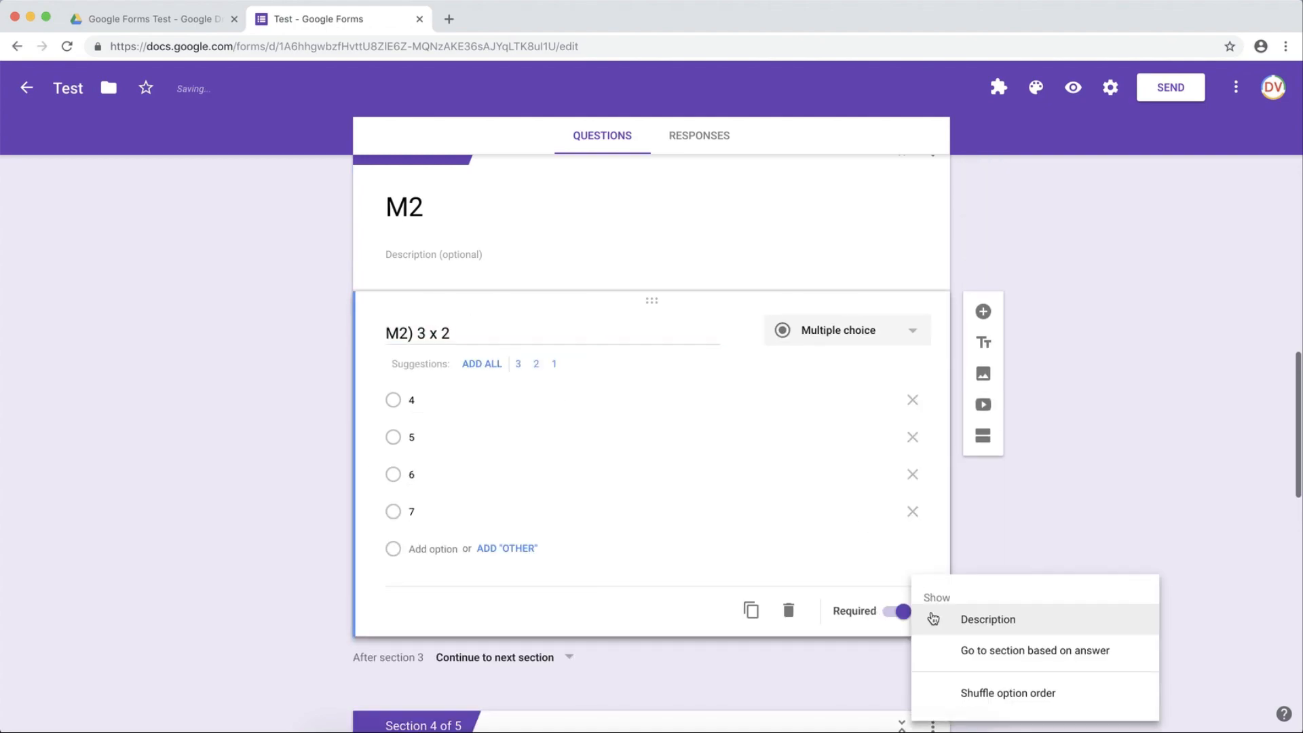
click(970, 653)
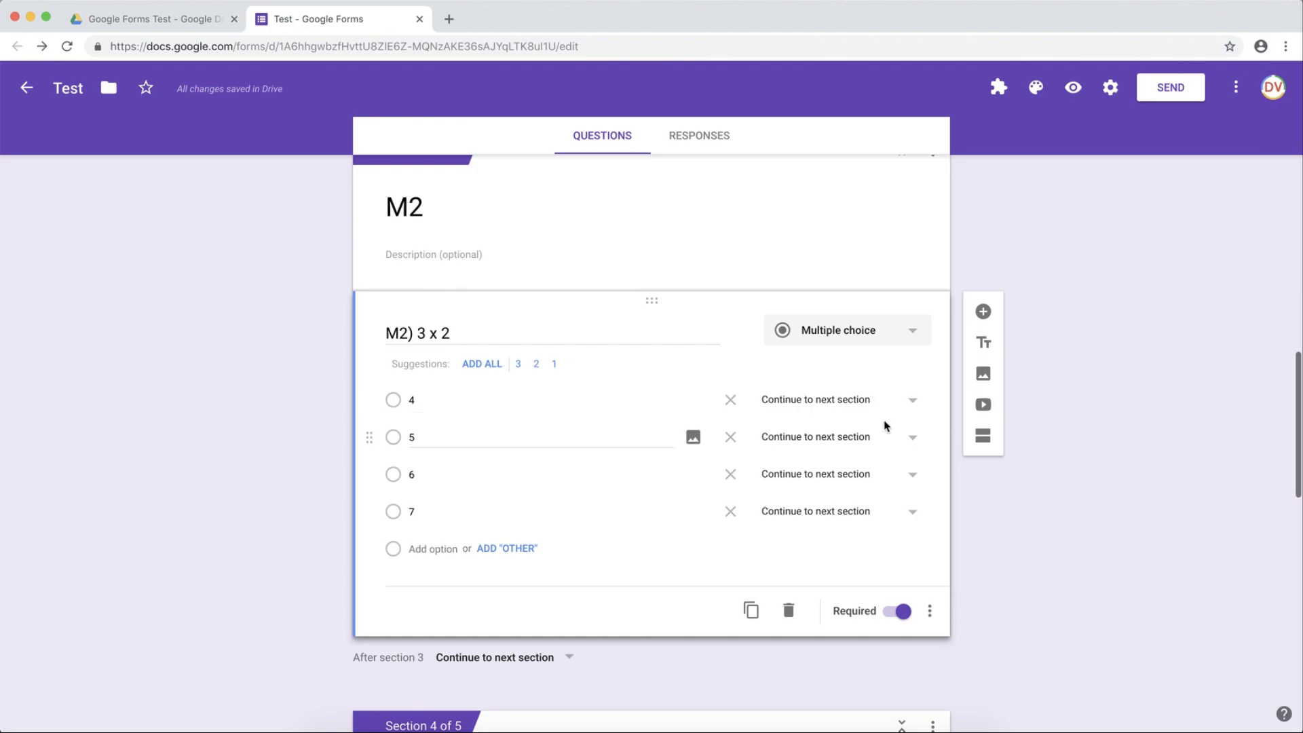
click(876, 477)
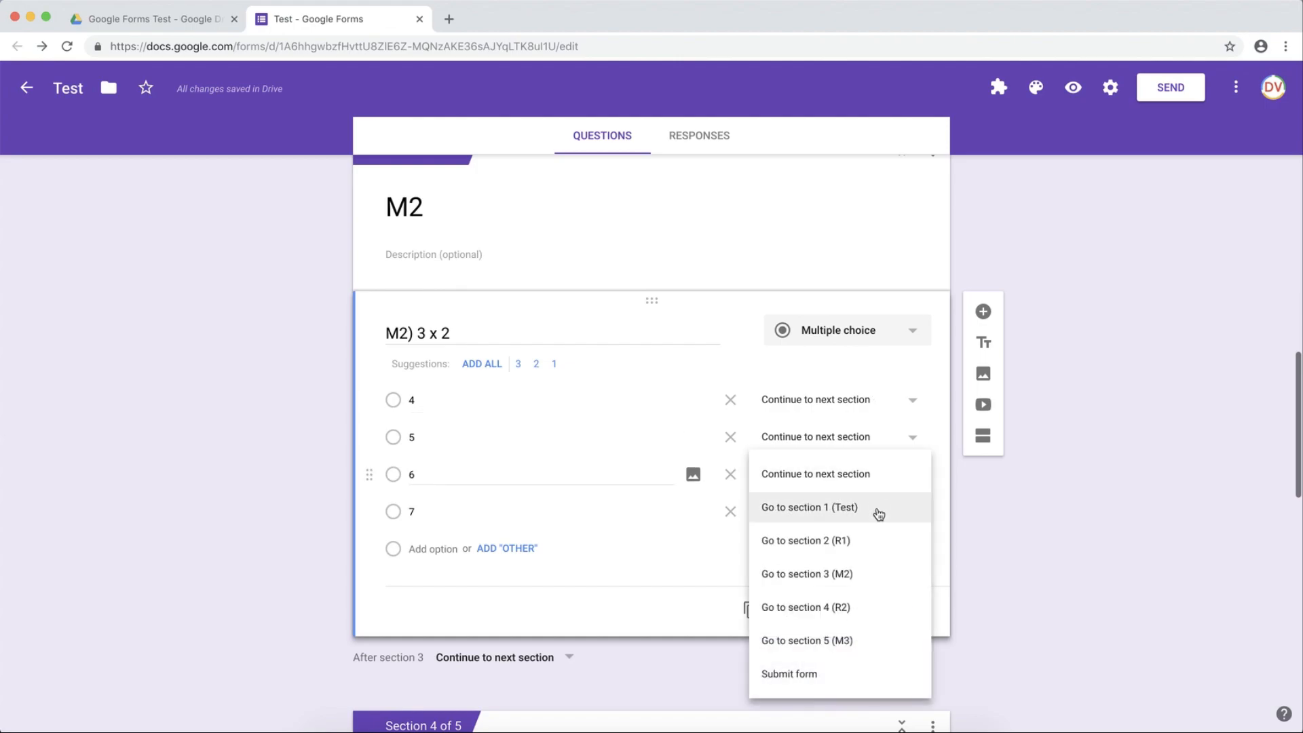
click(837, 643)
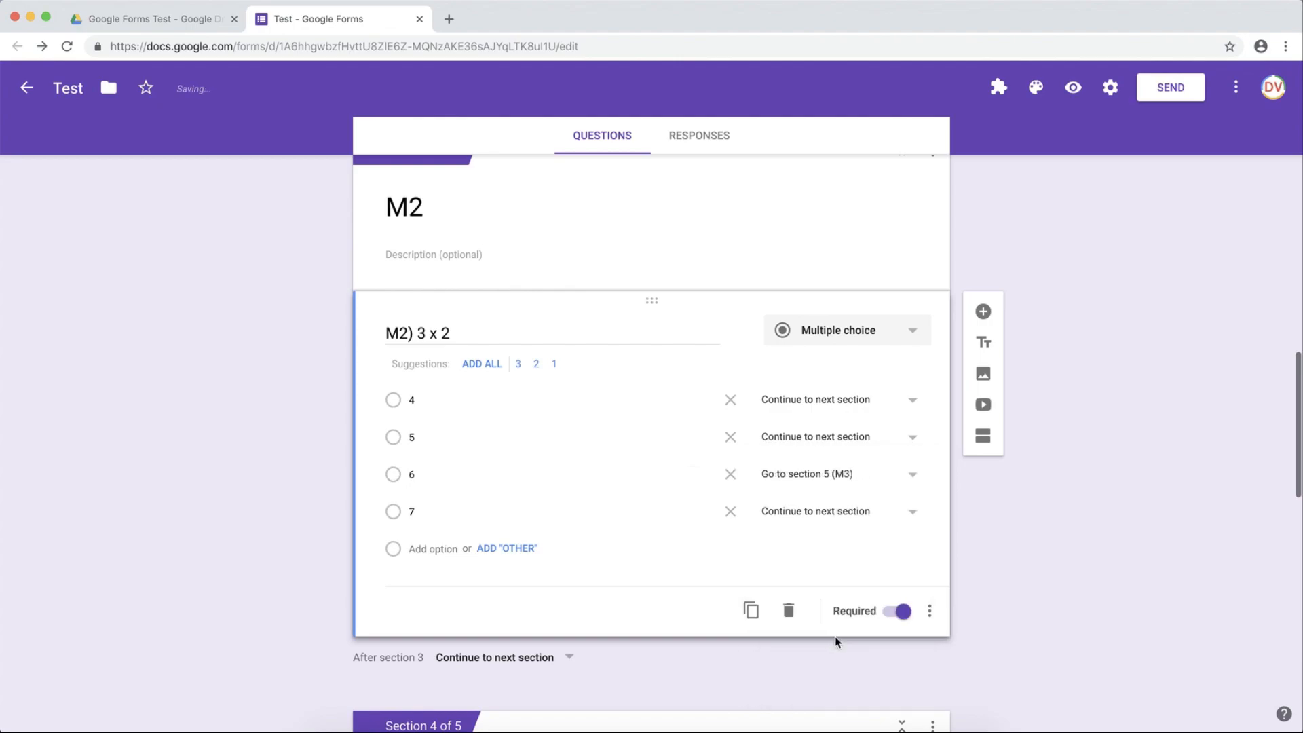
Send answers 4 and 5 of the M2 question to section 4 (R2) and open the destination choices for answer 7.
click(870, 405)
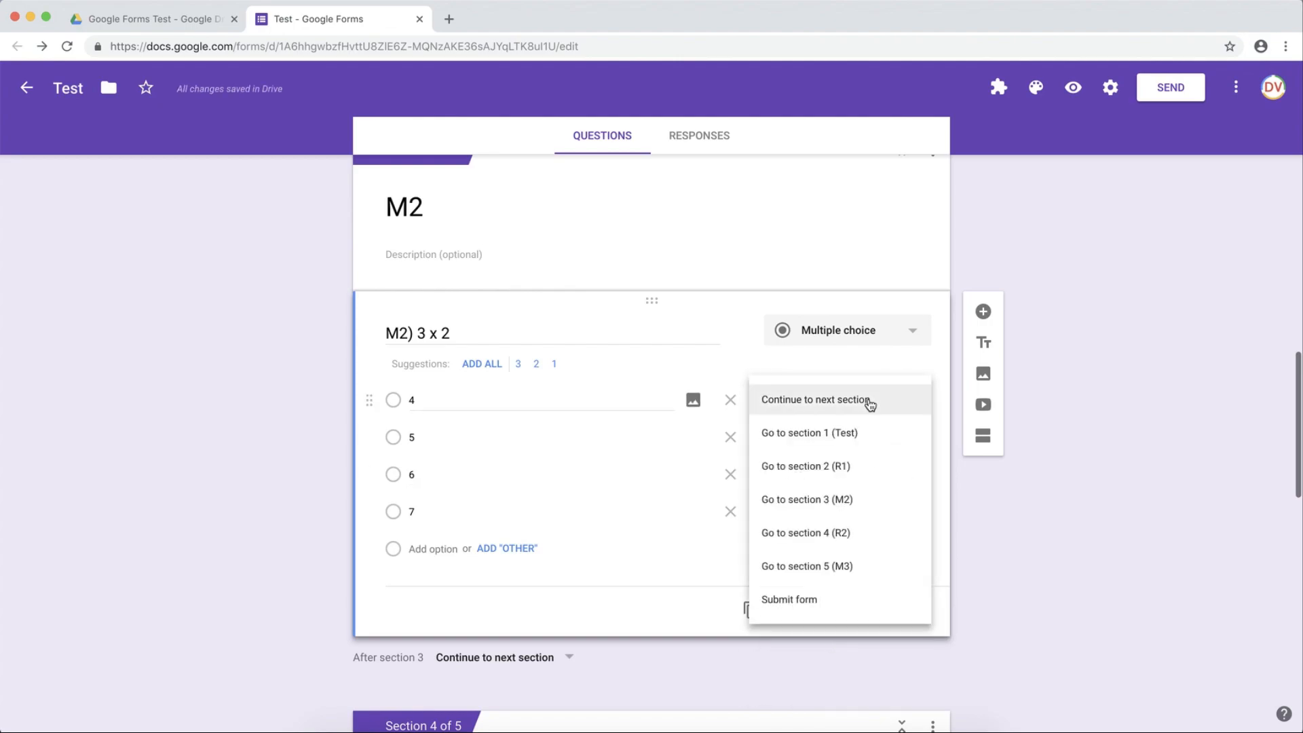
click(860, 538)
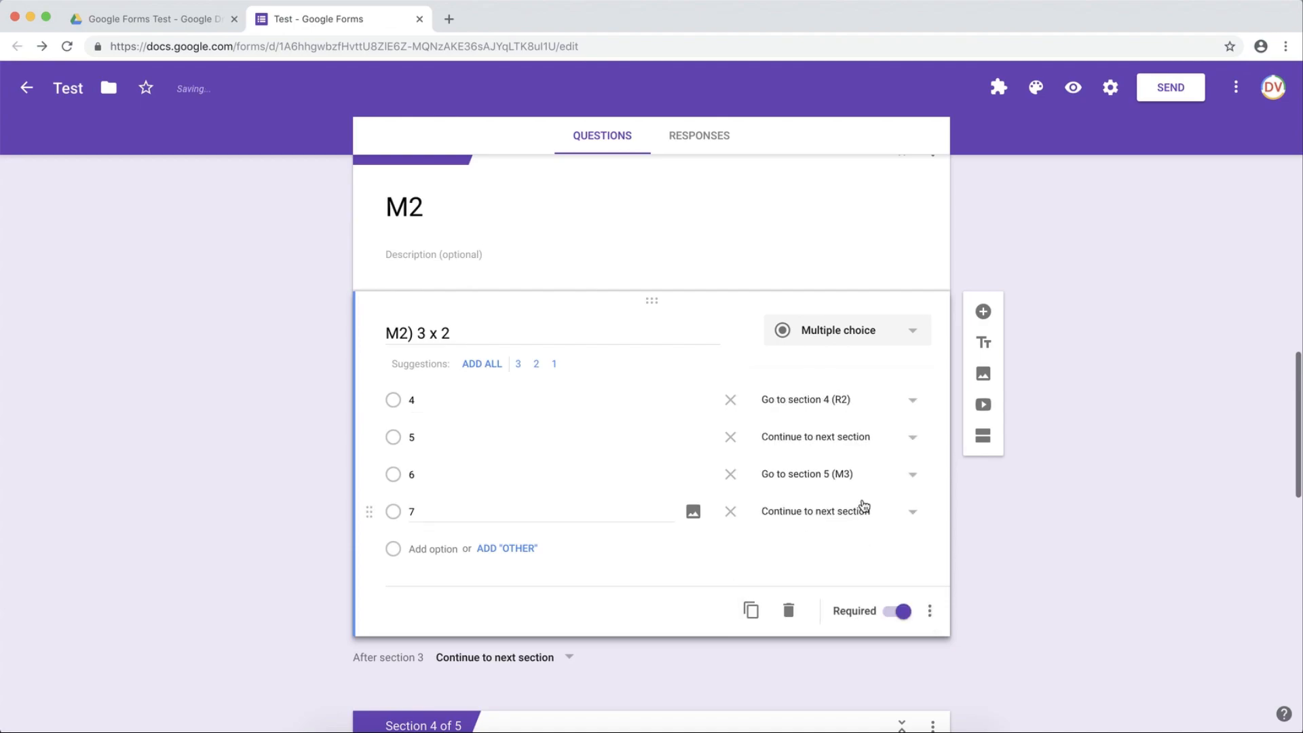
click(869, 445)
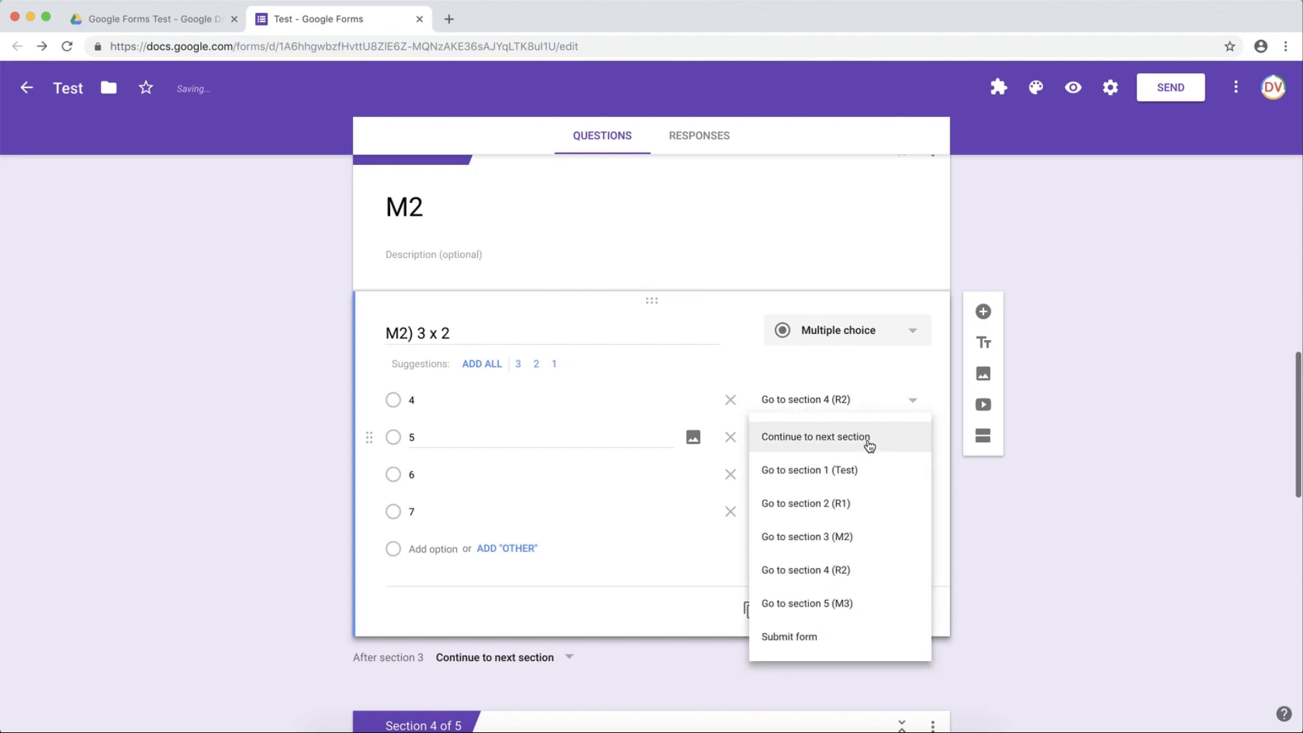
click(856, 570)
click(835, 513)
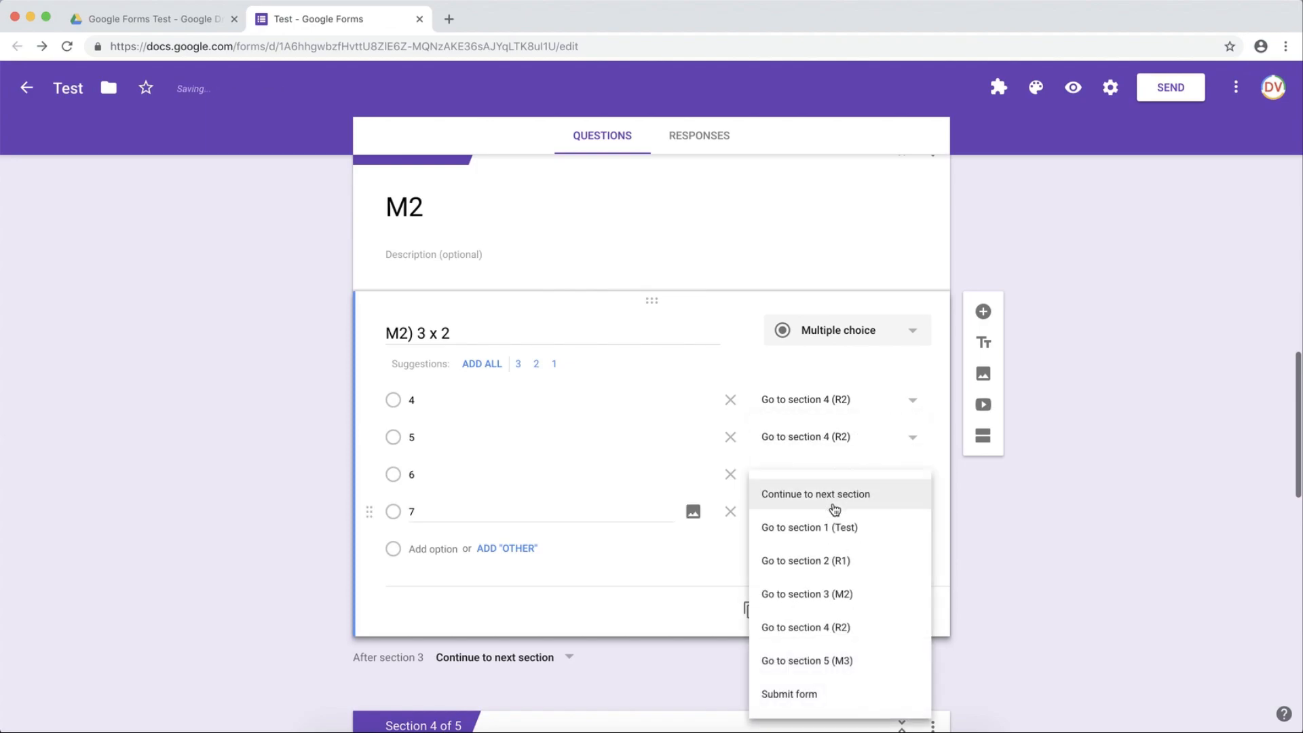